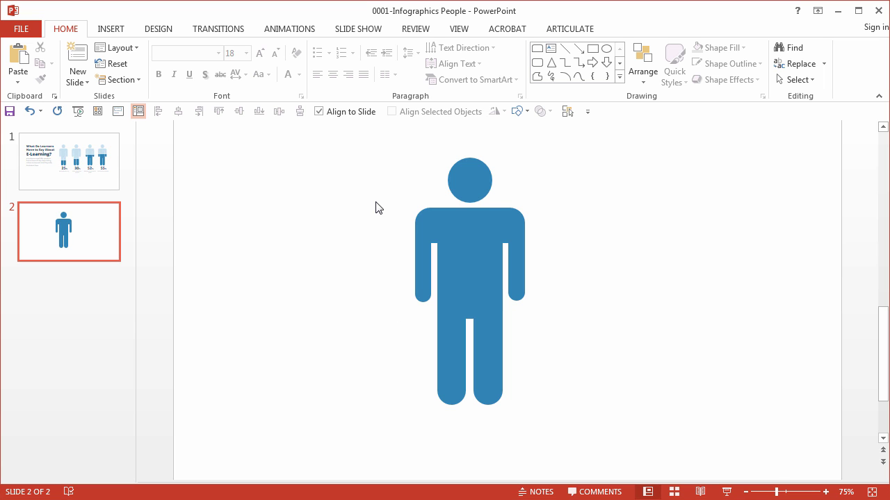
Marquee-select the head, torso, arms and legs of the blue person figure on slide 2
{"action": "left_click_drag", "start_coordinate": [372, 132], "coordinate": [567, 443]}
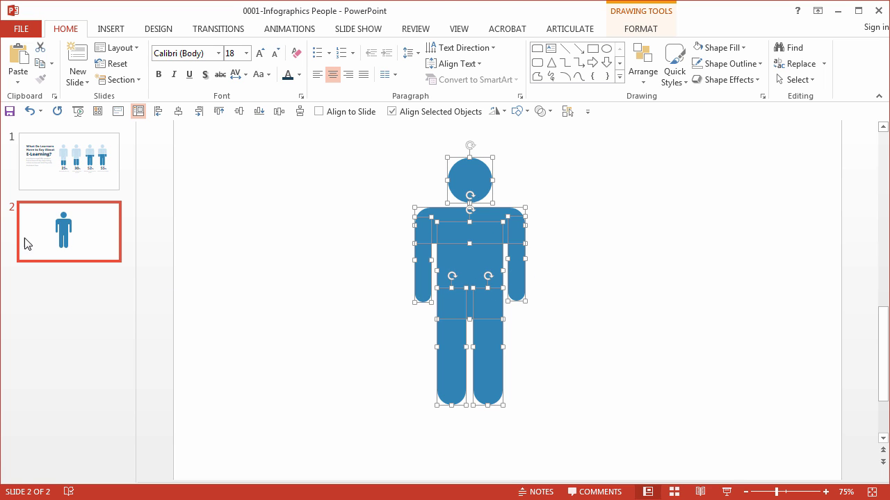
Duplicate slide 2 as slide 3 and select every part of its person figure
{"action": "left_click", "coordinate": [50, 236]}
{"action": "right_click", "coordinate": [66, 221]}
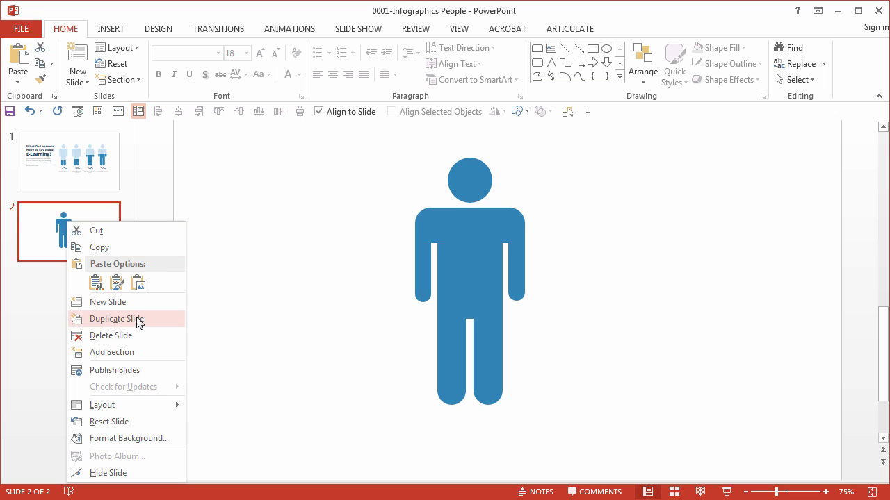
{"action": "left_click", "coordinate": [116, 320]}
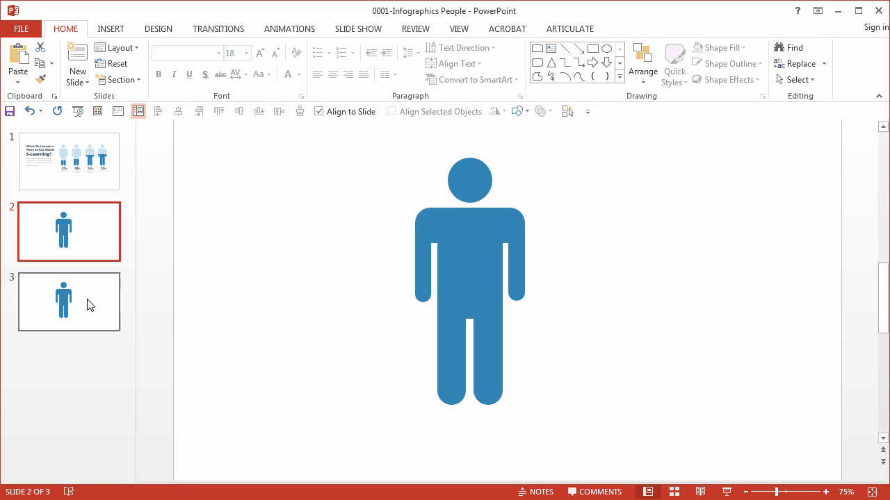
{"action": "left_click_drag", "start_coordinate": [366, 132], "coordinate": [556, 445]}
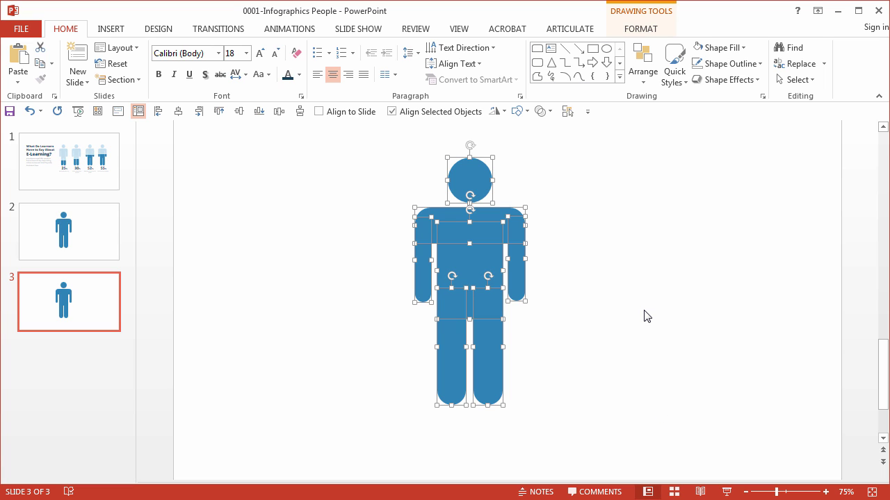
Union the slide 3 figure's parts into one shape and nudge it slightly left and up
{"action": "left_click", "coordinate": [654, 33]}
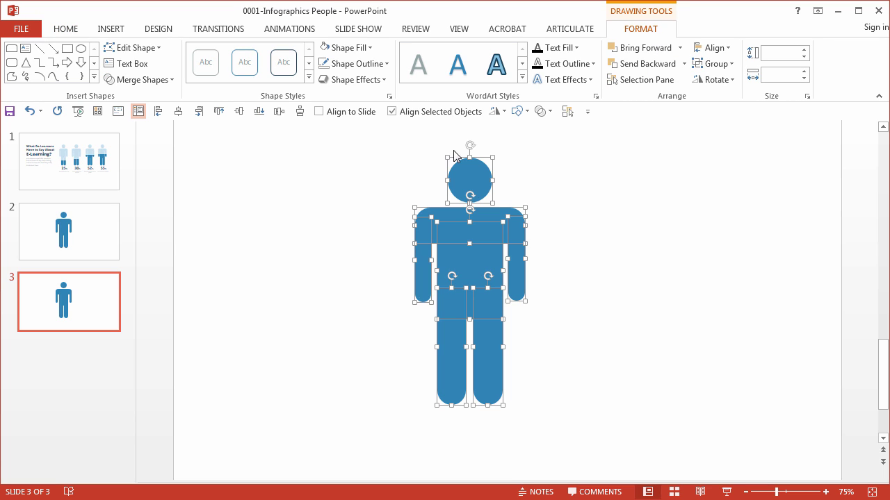
{"action": "left_click", "coordinate": [165, 80]}
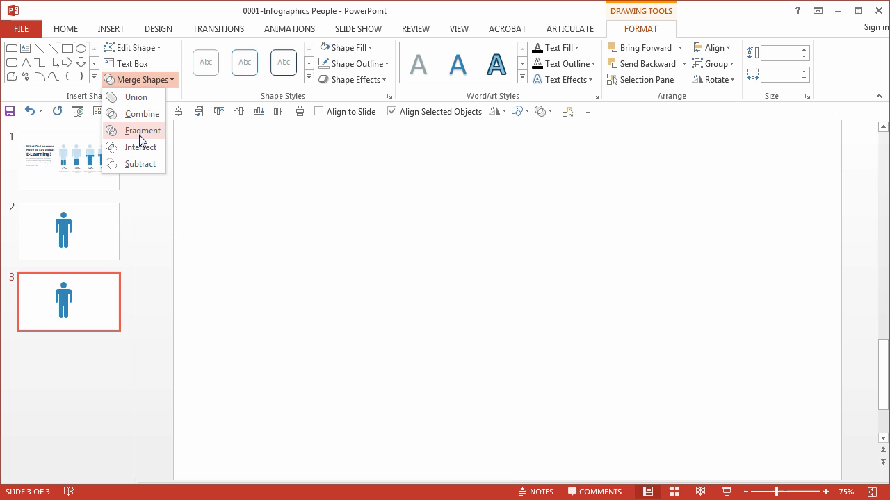
{"action": "left_click", "coordinate": [135, 97]}
{"action": "left_click_drag", "start_coordinate": [504, 234], "coordinate": [449, 225]}
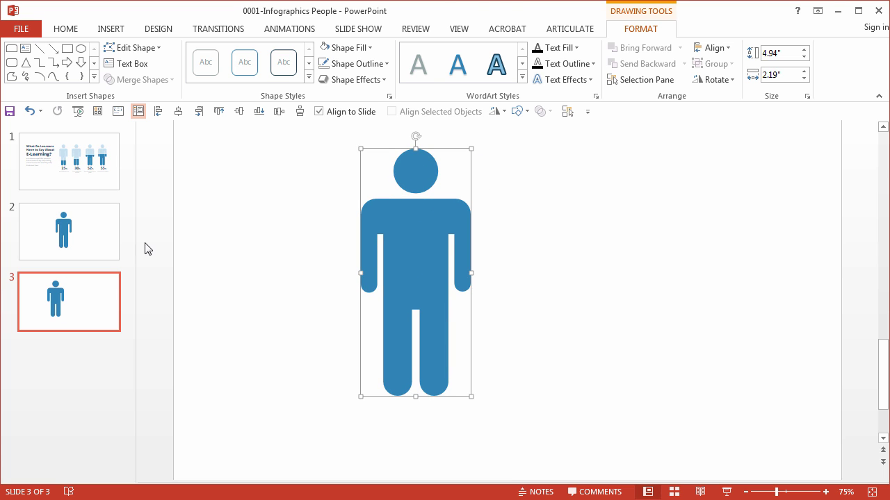
Group the slide 2 figure's parts with Ctrl+G and check its torso, head and arm inside the group
{"action": "left_click", "coordinate": [82, 232]}
{"action": "left_click_drag", "start_coordinate": [357, 140], "coordinate": [588, 452]}
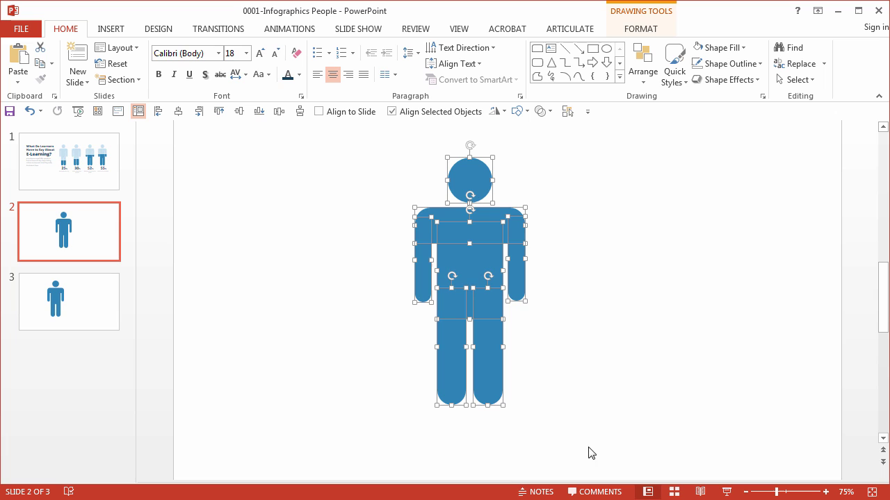
{"action": "key", "text": "ctrl+g"}
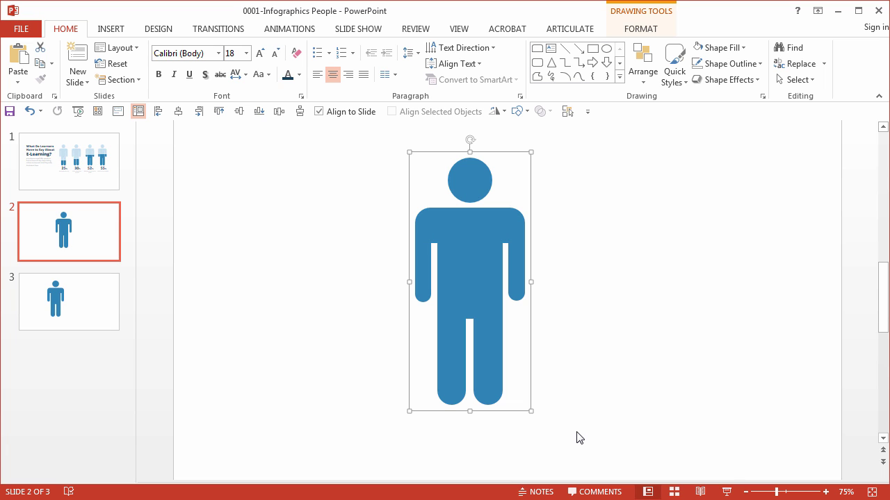
{"action": "left_click", "coordinate": [477, 275]}
{"action": "left_click", "coordinate": [471, 196]}
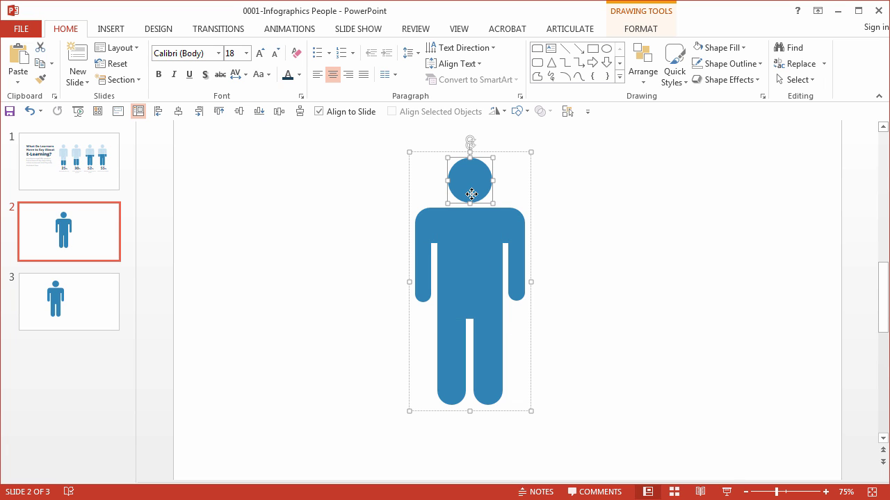
{"action": "left_click", "coordinate": [468, 226]}
{"action": "left_click", "coordinate": [515, 267]}
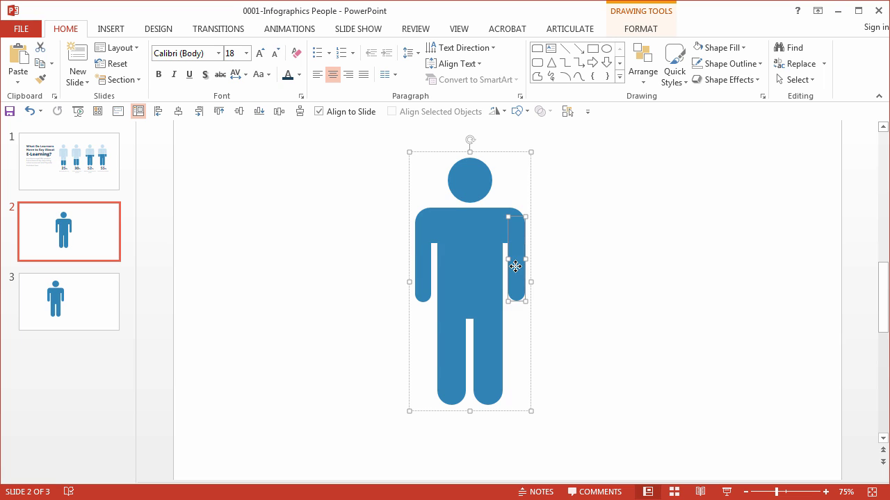
{"action": "left_click", "coordinate": [480, 269]}
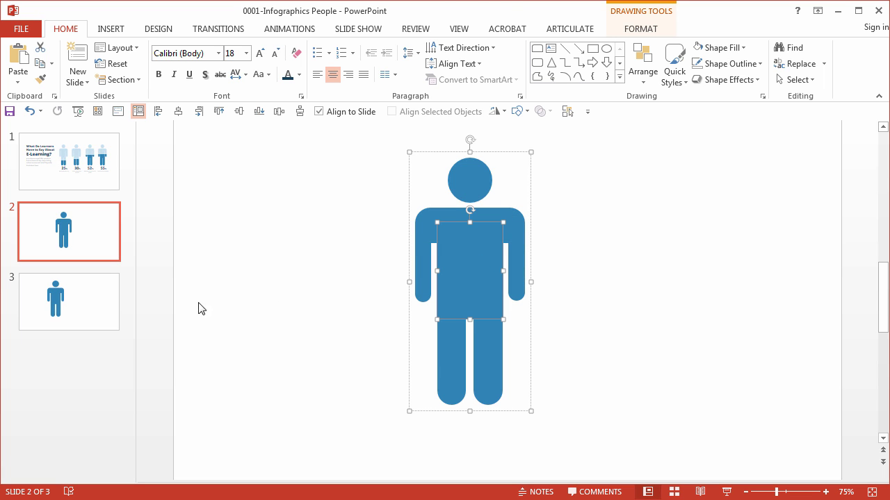
Reposition the merged 4.94" by 2.19" person figure on slide 3
{"action": "left_click", "coordinate": [109, 303]}
{"action": "left_click", "coordinate": [446, 242]}
{"action": "double_click", "coordinate": [436, 238]}
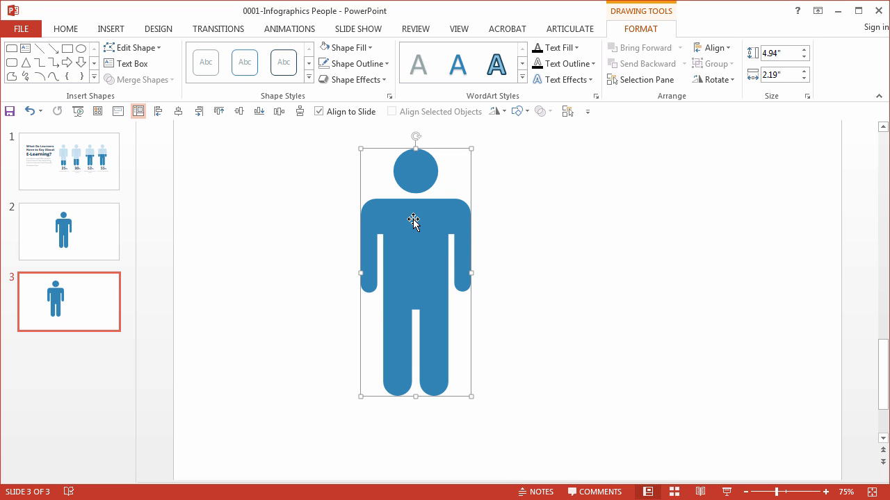
{"action": "scroll", "coordinate": [415, 218], "scroll_direction": "up", "scroll_amount": 5}
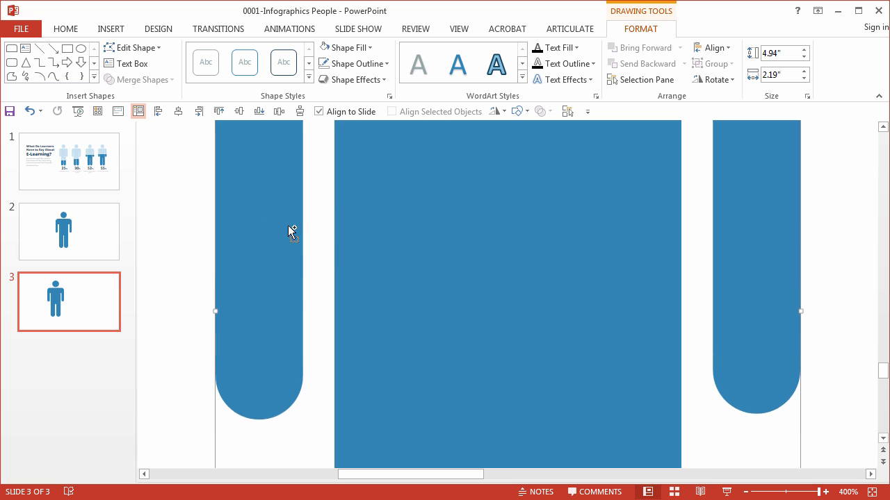
{"action": "scroll", "coordinate": [378, 252], "scroll_direction": "down", "scroll_amount": 4}
{"action": "scroll", "coordinate": [377, 252], "scroll_direction": "down", "scroll_amount": 2}
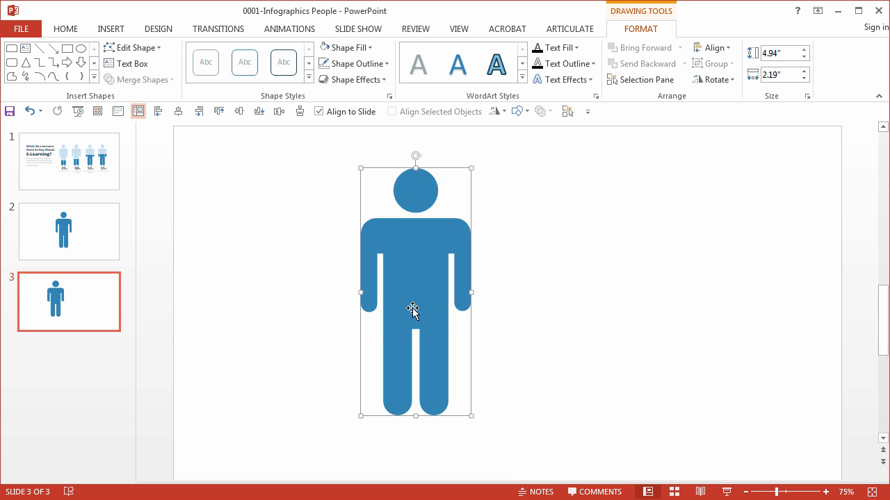
{"action": "left_click_drag", "start_coordinate": [423, 248], "coordinate": [400, 246]}
{"action": "left_click_drag", "start_coordinate": [320, 147], "coordinate": [469, 421]}
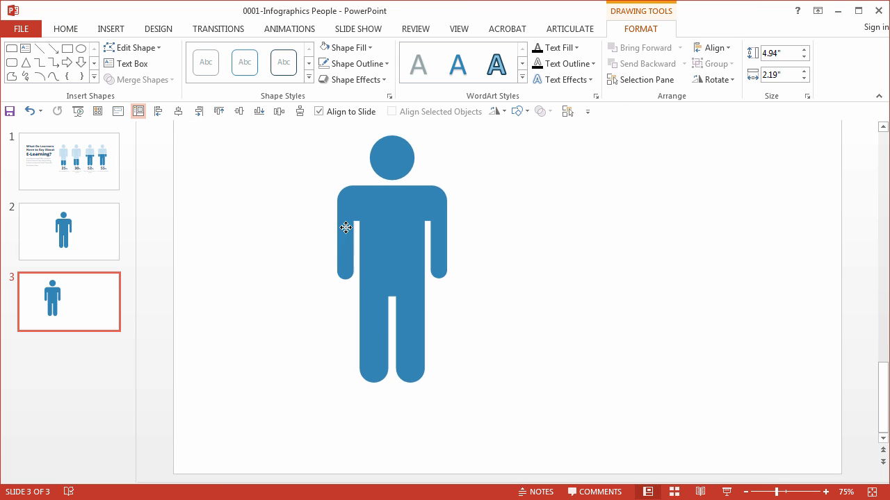
{"action": "left_click_drag", "start_coordinate": [381, 209], "coordinate": [405, 236]}
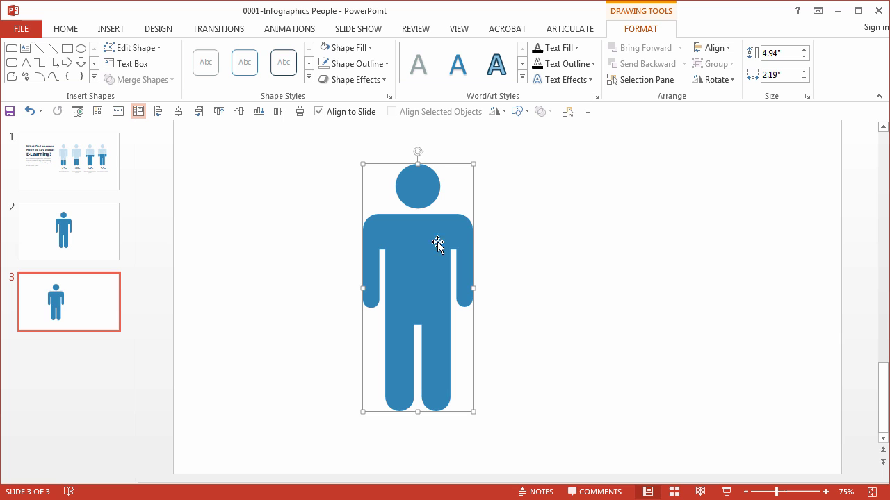
Draw a rectangle on slide 3 and fill it light blue
{"action": "left_click", "coordinate": [110, 29]}
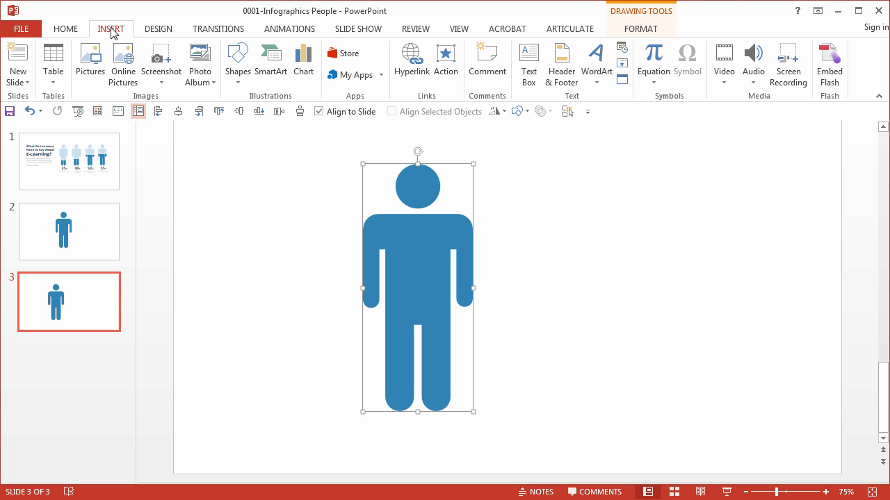
{"action": "left_click", "coordinate": [236, 73]}
{"action": "left_click", "coordinate": [288, 126]}
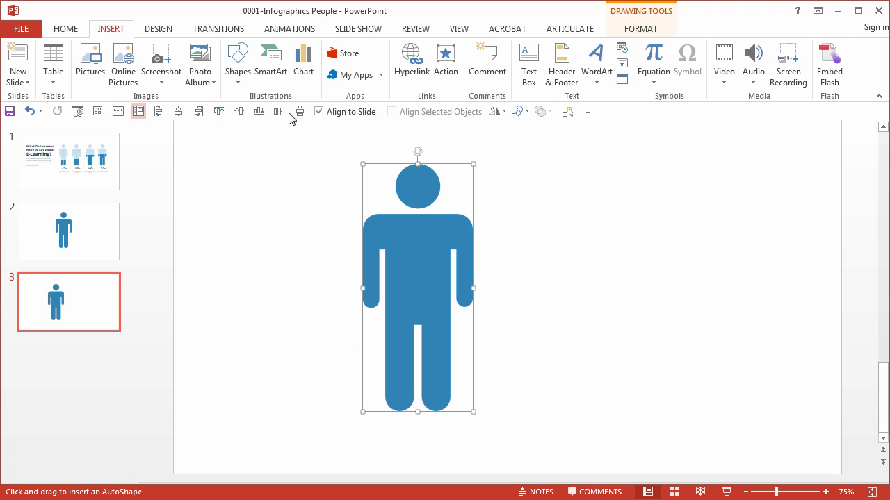
{"action": "mouse_move", "coordinate": [343, 147]}
{"action": "left_mouse_down"}
{"action": "mouse_move", "coordinate": [396, 264]}
{"action": "mouse_move", "coordinate": [501, 417]}
{"action": "mouse_move", "coordinate": [501, 439]}
{"action": "left_mouse_up"}
{"action": "left_click_drag", "start_coordinate": [371, 337], "coordinate": [264, 296]}
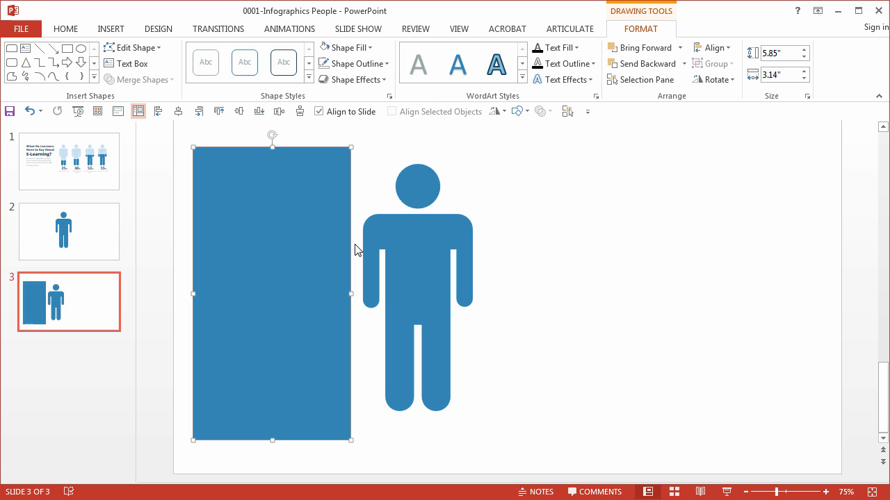
{"action": "left_click_drag", "start_coordinate": [261, 276], "coordinate": [242, 262]}
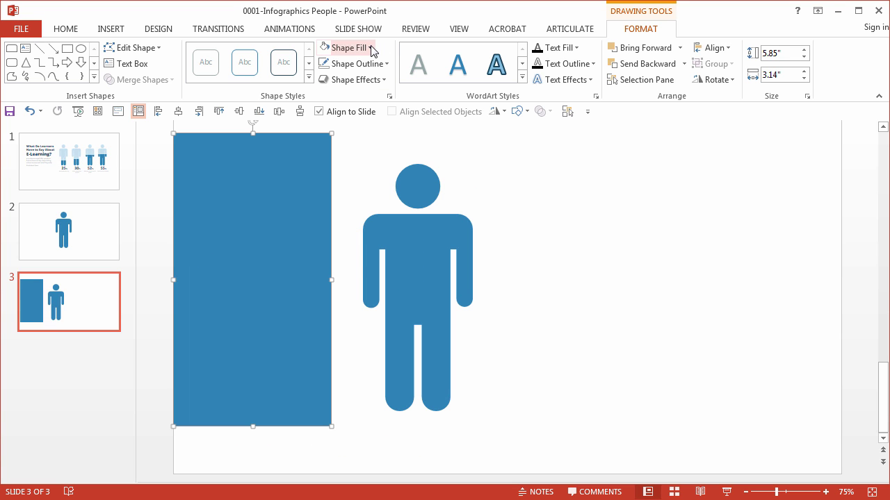
{"action": "left_click", "coordinate": [368, 48]}
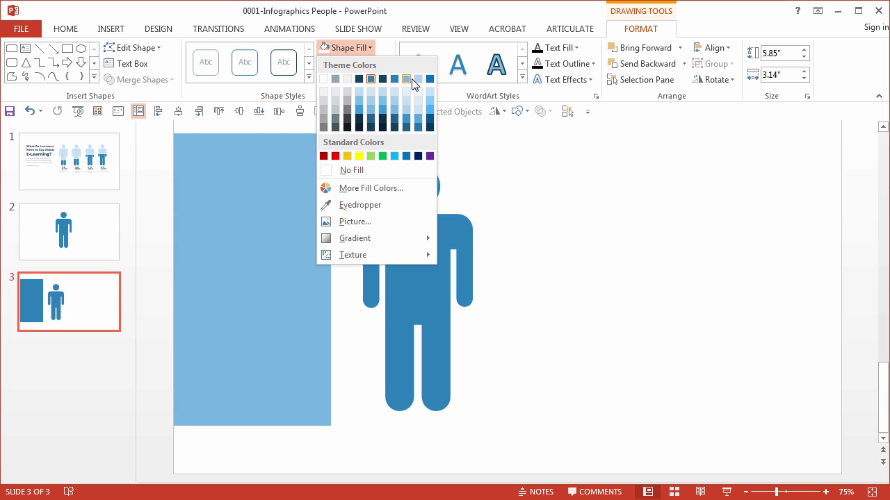
{"action": "left_click", "coordinate": [415, 86]}
Resize the rectangle to 5.35" by 3.09" and place it left of the figure, bottoms aligned
{"action": "left_click_drag", "start_coordinate": [274, 199], "coordinate": [442, 232]}
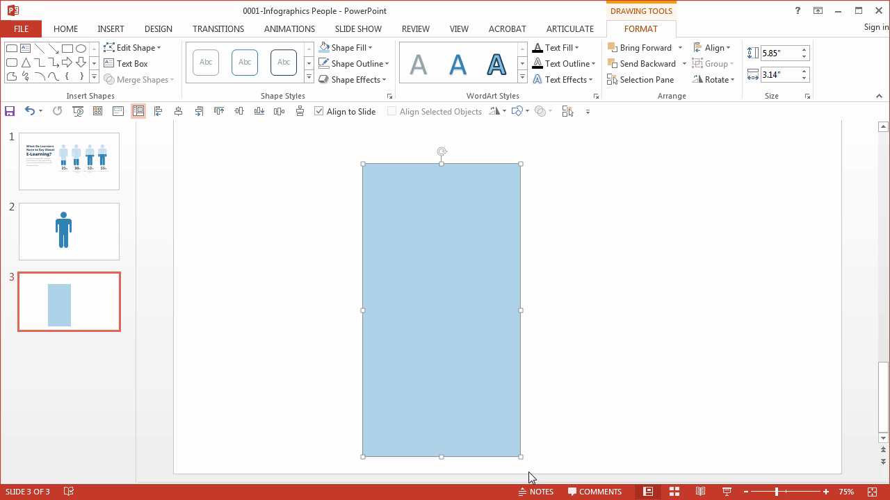
{"action": "left_click_drag", "start_coordinate": [520, 456], "coordinate": [472, 415]}
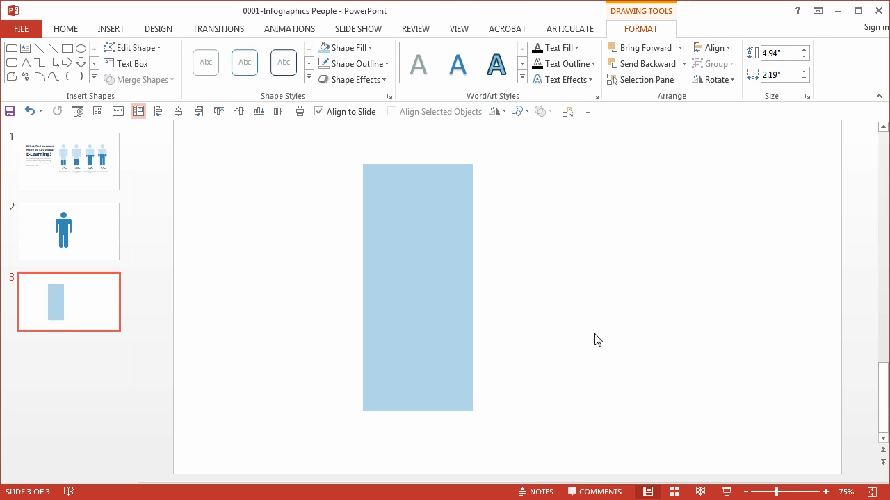
{"action": "left_click", "coordinate": [595, 339]}
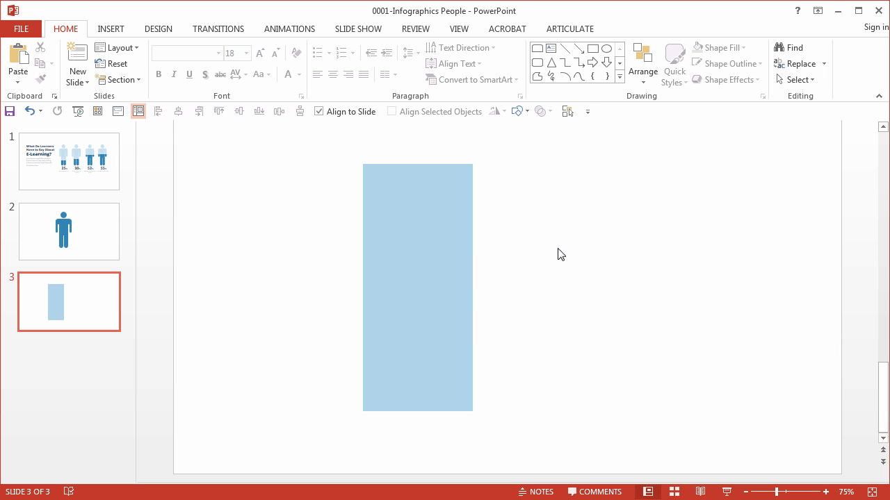
{"action": "left_click_drag", "start_coordinate": [417, 241], "coordinate": [312, 239]}
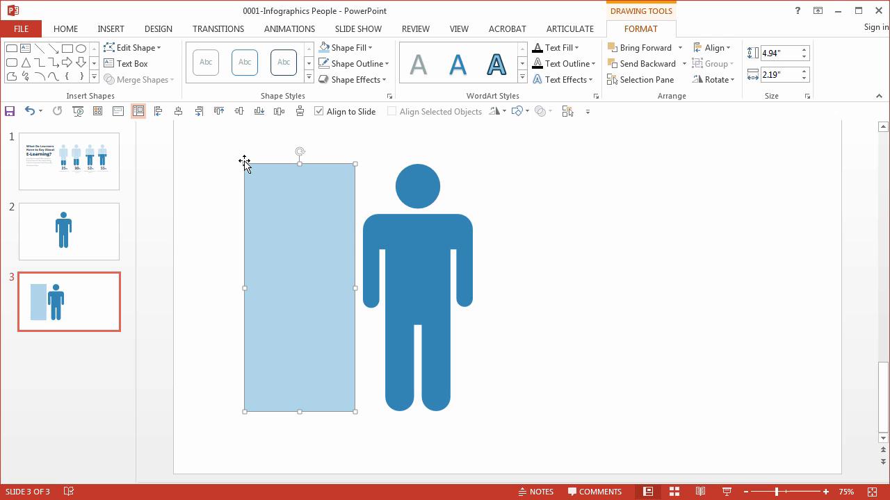
{"action": "left_click_drag", "start_coordinate": [244, 164], "coordinate": [199, 143]}
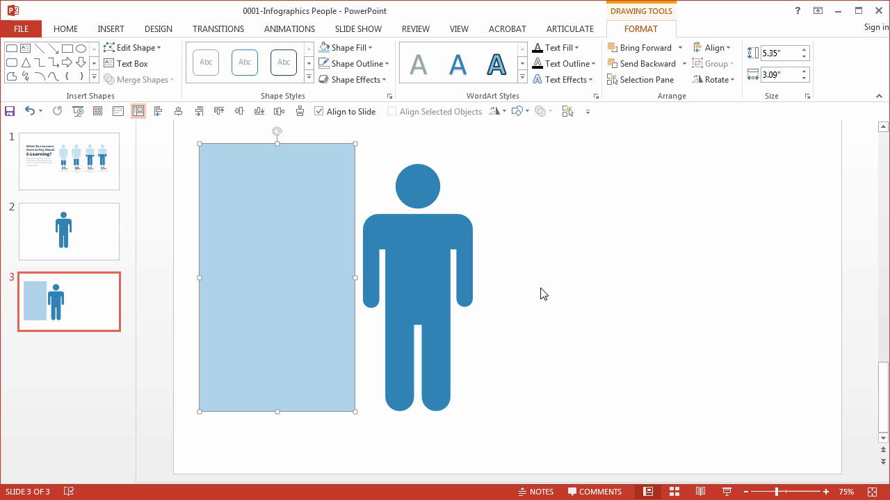
{"action": "left_click_drag", "start_coordinate": [298, 272], "coordinate": [297, 273]}
Try slanting the rectangle's top edge with Edit Points, then undo the change
{"action": "right_click", "coordinate": [265, 198]}
{"action": "left_click", "coordinate": [306, 296]}
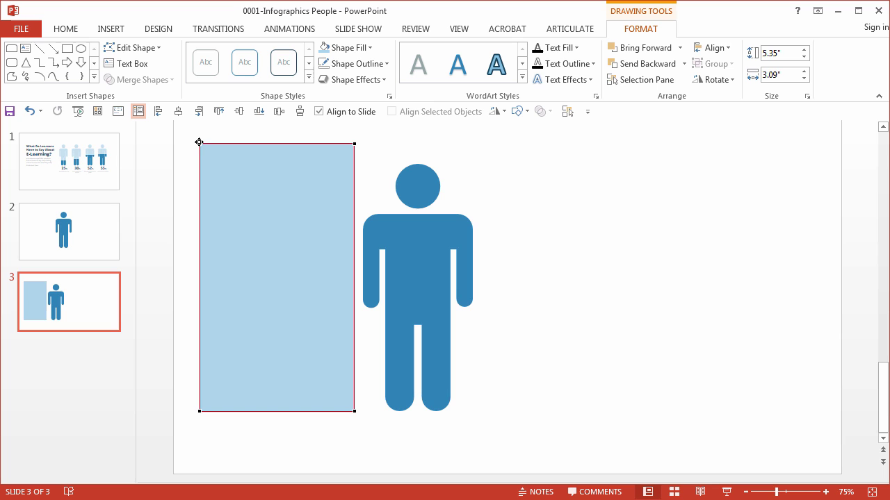
{"action": "left_click_drag", "start_coordinate": [199, 143], "coordinate": [202, 185]}
{"action": "key", "text": "ctrl+z"}
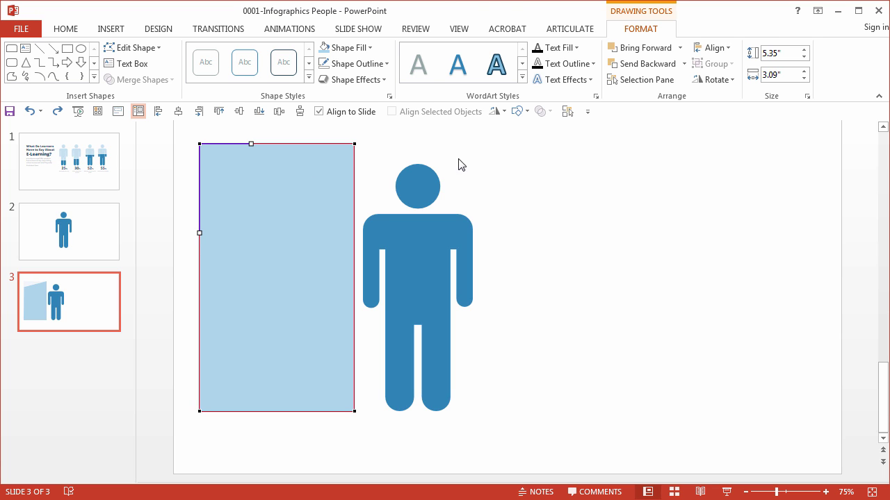
{"action": "left_click", "coordinate": [584, 183]}
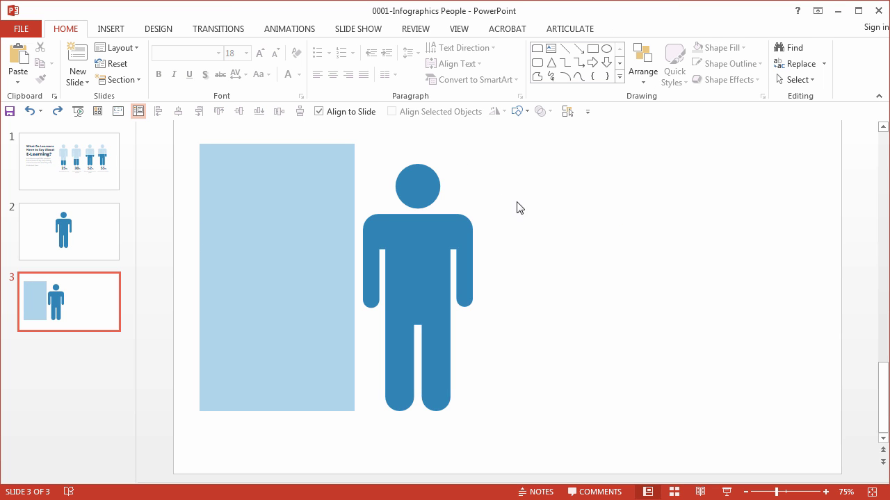
Overlap the rectangle with the person, bring the person to front and centre it over the rectangle
{"action": "left_click", "coordinate": [276, 220]}
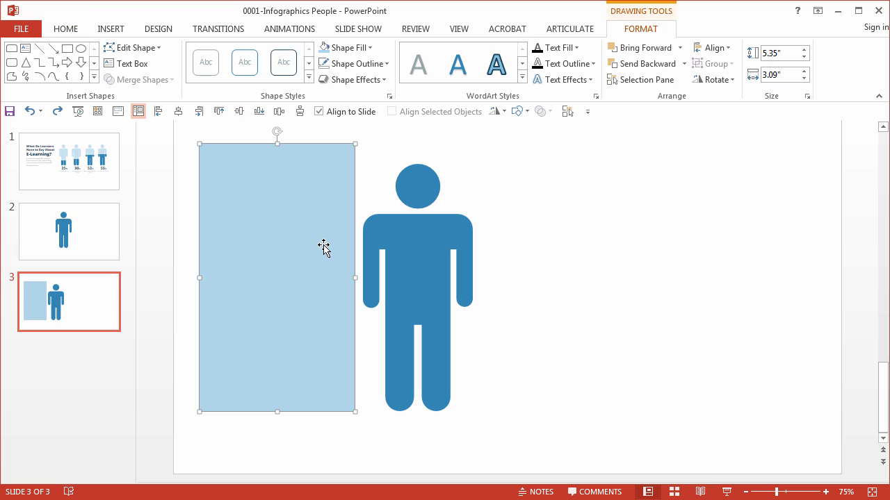
{"action": "left_click_drag", "start_coordinate": [266, 245], "coordinate": [319, 244]}
{"action": "right_click", "coordinate": [443, 233]}
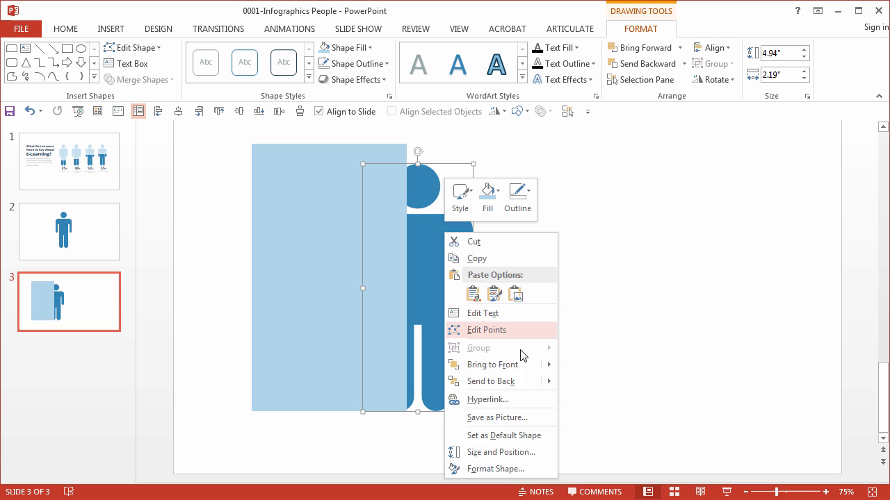
{"action": "left_click", "coordinate": [472, 365]}
{"action": "left_click_drag", "start_coordinate": [413, 239], "coordinate": [341, 240]}
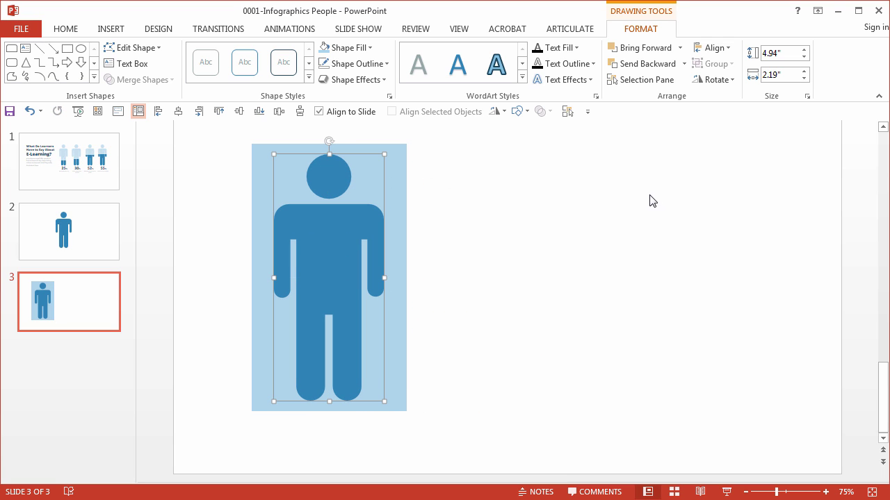
Combine the person and rectangle with Merge Shapes into one panel with a person cut-out
{"action": "left_click", "coordinate": [402, 179], "text": "shift"}
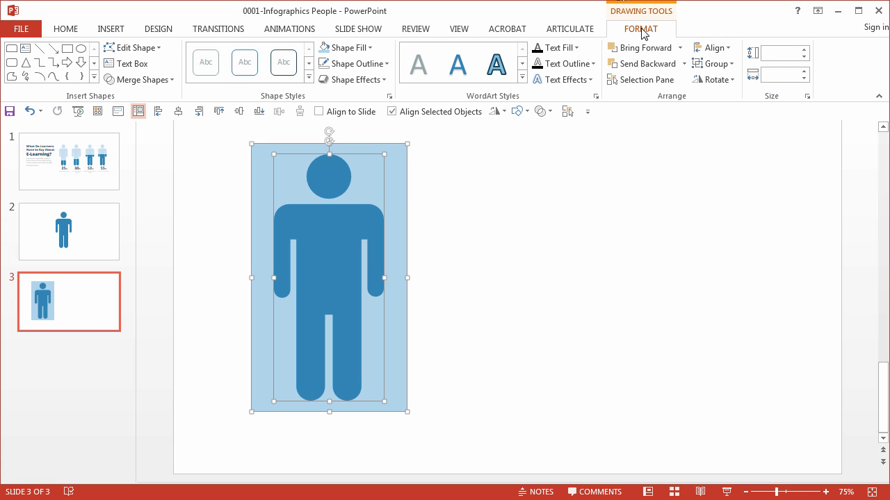
{"action": "left_click", "coordinate": [164, 80]}
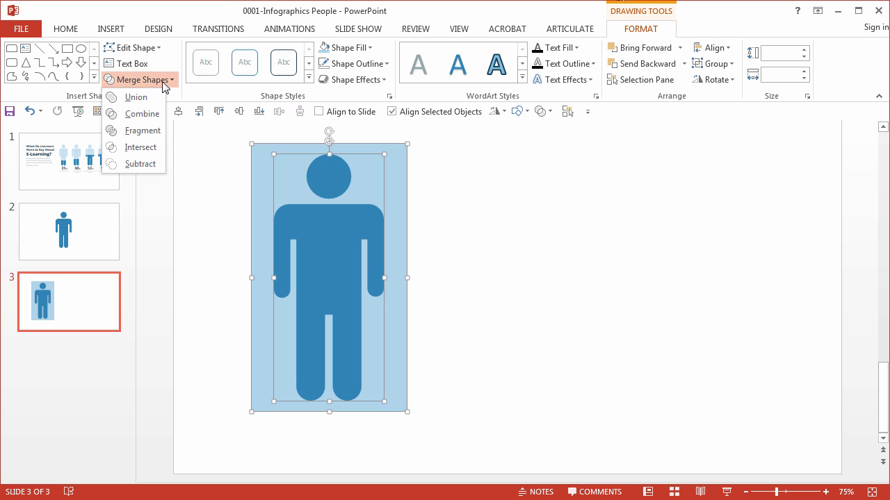
{"action": "left_click", "coordinate": [142, 113]}
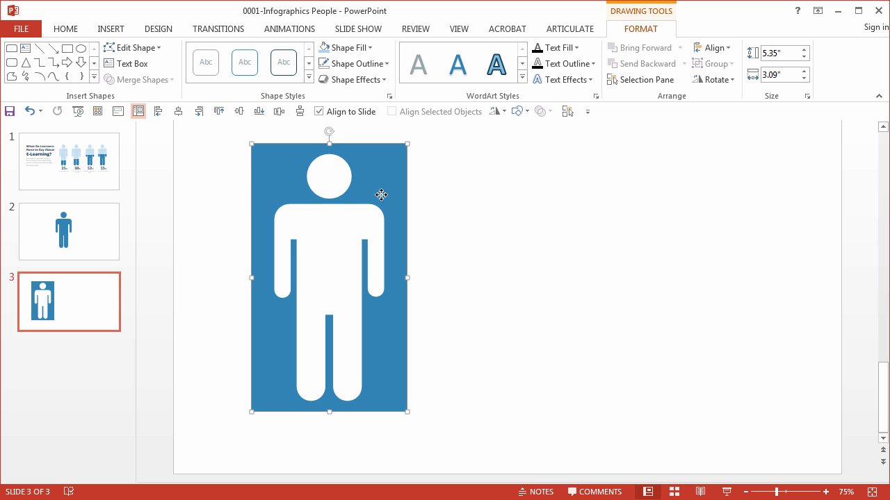
Move the combined 5.35" by 3.09" panel to the centre of the slide
{"action": "left_click_drag", "start_coordinate": [377, 192], "coordinate": [209, 174]}
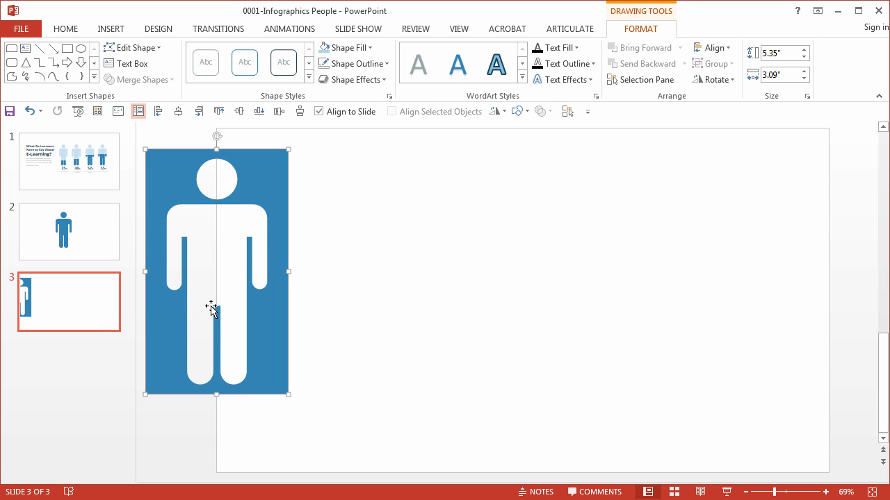
{"action": "left_click", "coordinate": [383, 338]}
{"action": "left_click_drag", "start_coordinate": [252, 304], "coordinate": [250, 211]}
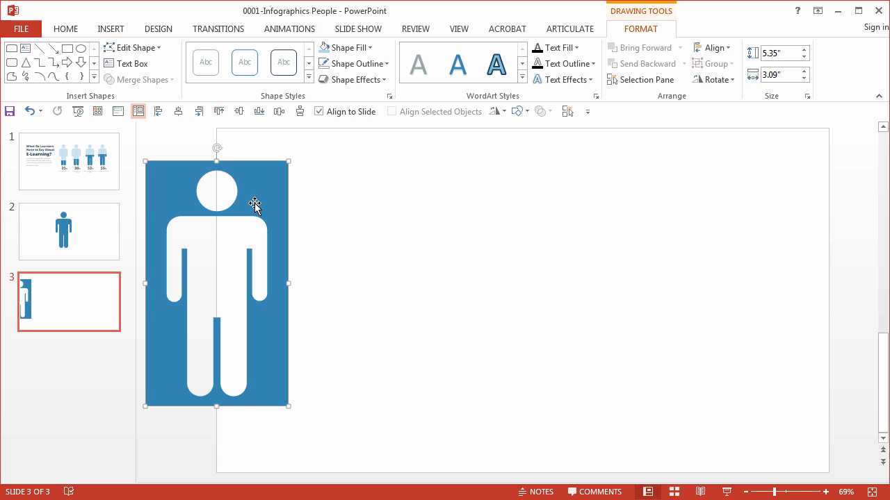
{"action": "left_click_drag", "start_coordinate": [256, 203], "coordinate": [507, 185]}
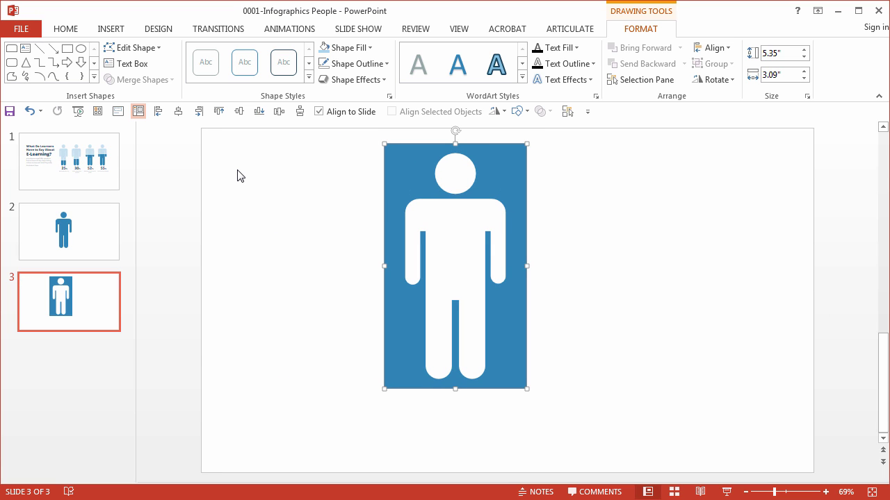
Give the slide a light grey theme-colour background via Format Background
{"action": "right_click", "coordinate": [256, 153]}
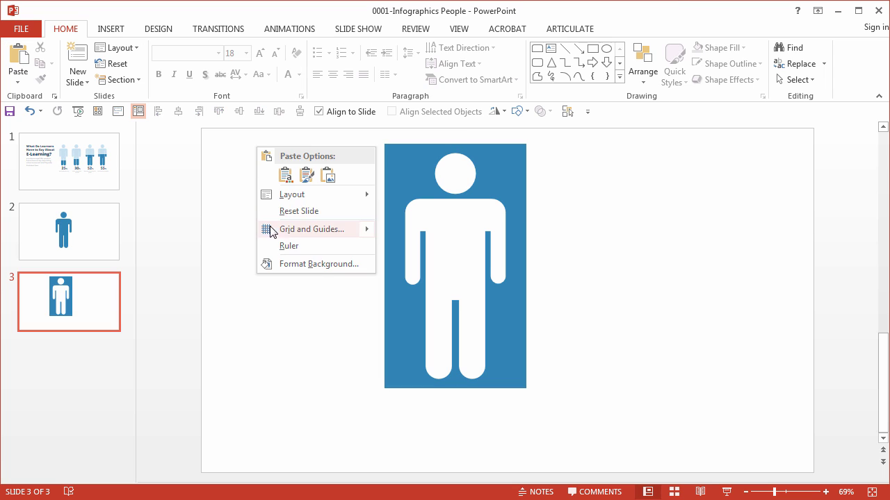
{"action": "left_click", "coordinate": [318, 264]}
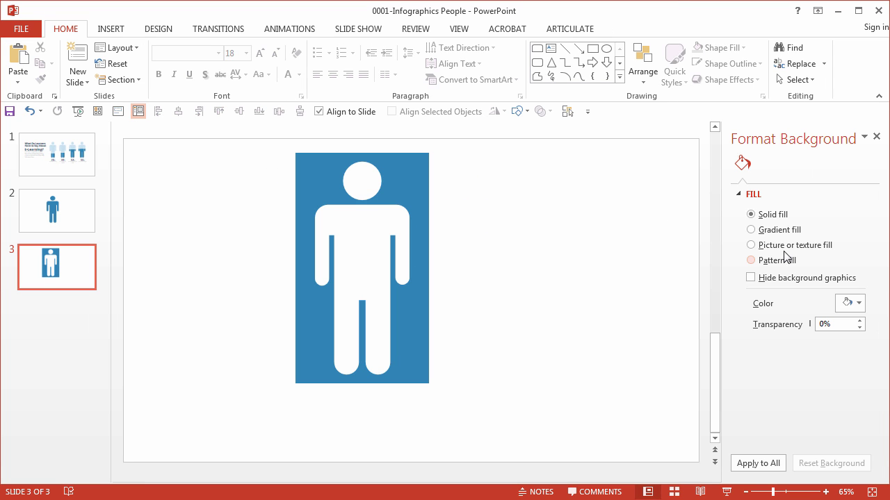
{"action": "left_click", "coordinate": [849, 303]}
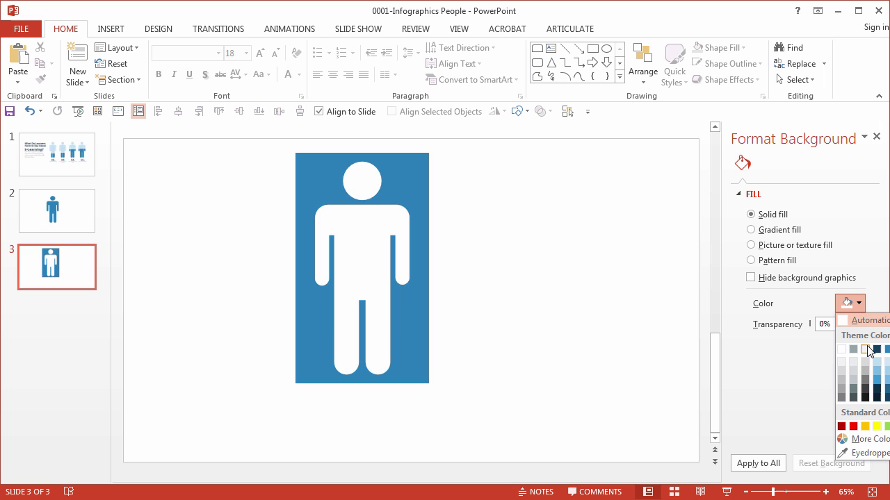
{"action": "left_click", "coordinate": [866, 352]}
Shift the blue panel so it sits just right of centre on slide 3
{"action": "left_click_drag", "start_coordinate": [429, 203], "coordinate": [501, 215]}
{"action": "scroll", "coordinate": [558, 222], "scroll_direction": "down", "scroll_amount": 2}
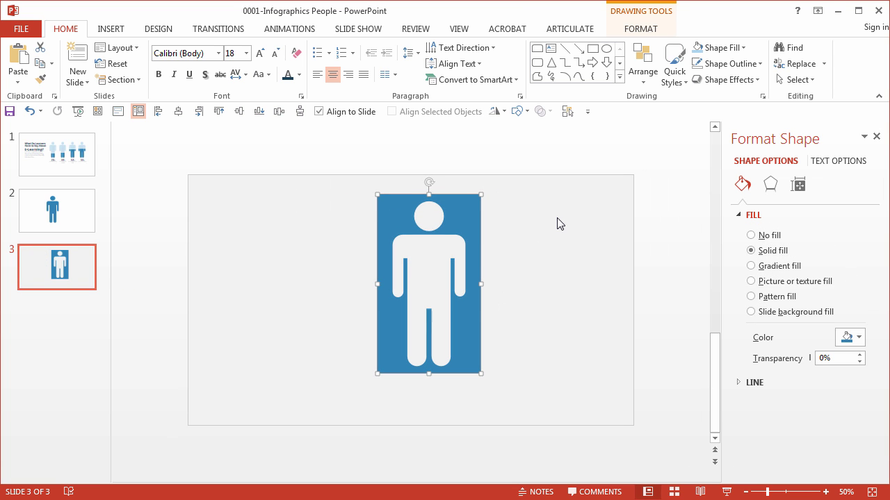
{"action": "left_click", "coordinate": [468, 157]}
{"action": "left_click_drag", "start_coordinate": [477, 207], "coordinate": [534, 205]}
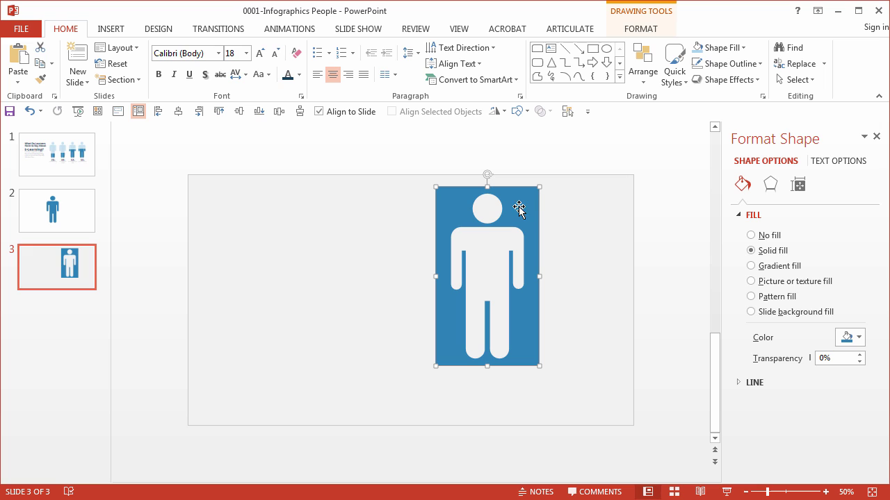
{"action": "left_click_drag", "start_coordinate": [521, 222], "coordinate": [518, 226]}
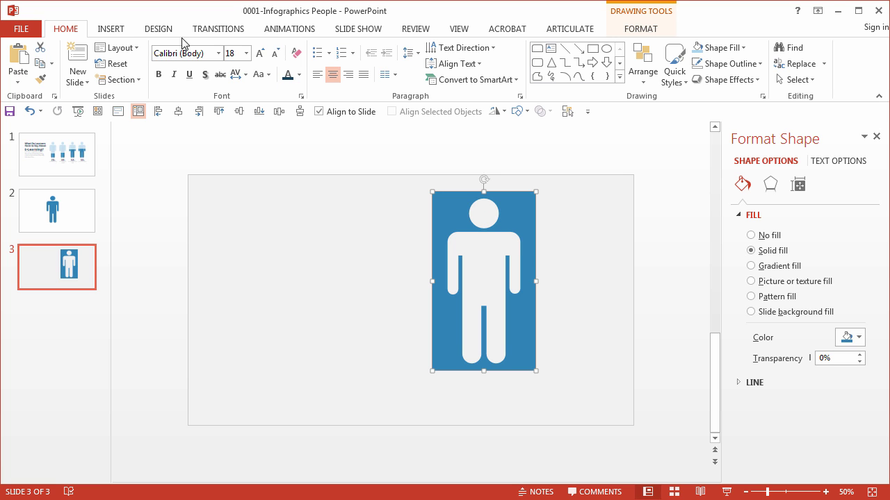
Draw a new rectangle, fill it white and send it behind the figure panel
{"action": "left_click", "coordinate": [111, 29]}
{"action": "left_click", "coordinate": [237, 77]}
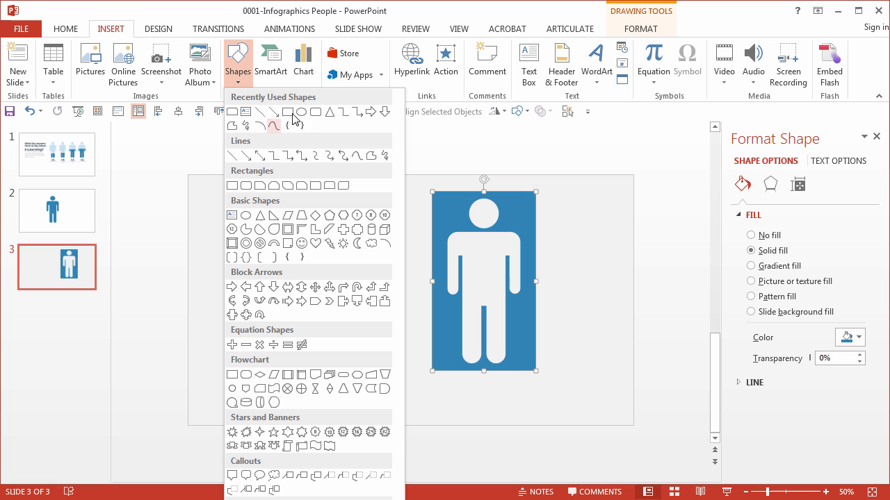
{"action": "left_click", "coordinate": [273, 125]}
{"action": "left_click_drag", "start_coordinate": [368, 195], "coordinate": [449, 373]}
{"action": "left_click_drag", "start_coordinate": [448, 372], "coordinate": [409, 368]}
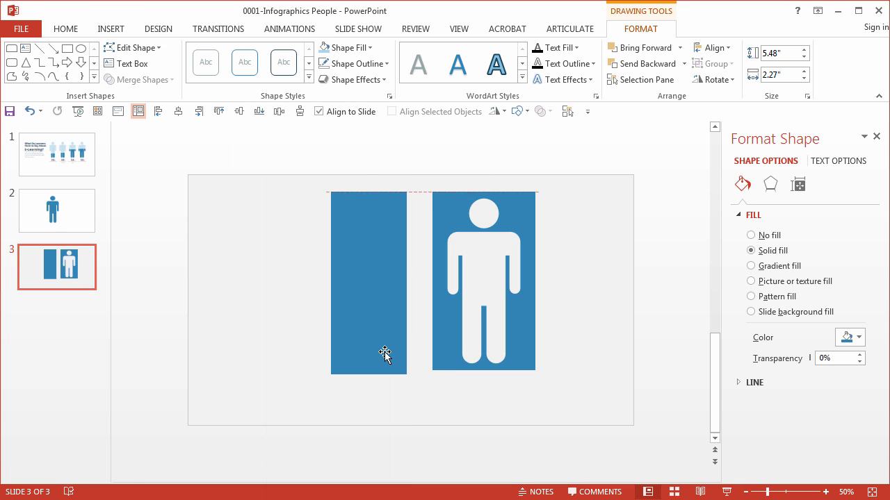
{"action": "left_click", "coordinate": [370, 48]}
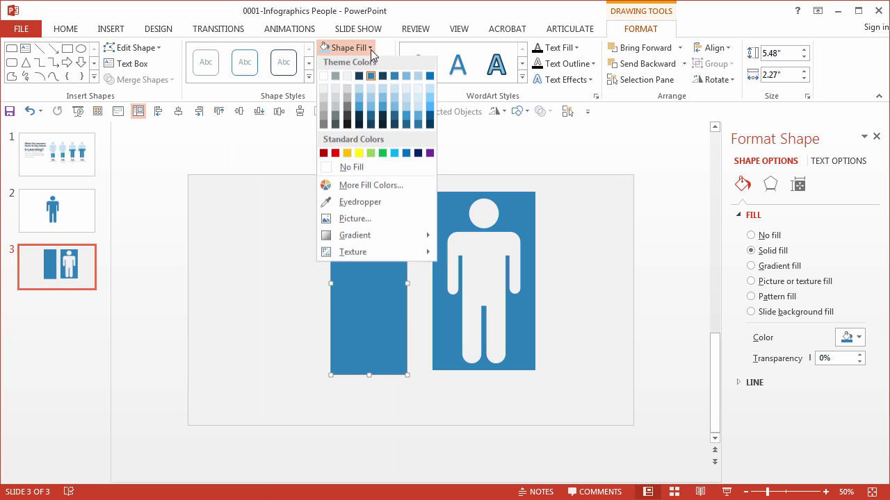
{"action": "left_click", "coordinate": [332, 80]}
{"action": "left_click_drag", "start_coordinate": [383, 281], "coordinate": [421, 268]}
{"action": "right_click", "coordinate": [435, 219]}
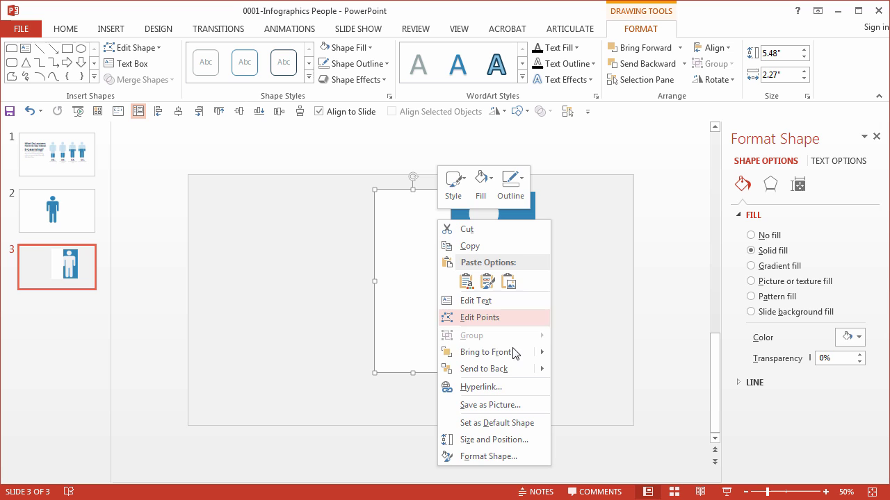
{"action": "left_click", "coordinate": [462, 362]}
Recolour the back rectangle light blue and place the figure panel over it
{"action": "left_click_drag", "start_coordinate": [517, 218], "coordinate": [446, 216]}
{"action": "left_click_drag", "start_coordinate": [526, 215], "coordinate": [528, 215]}
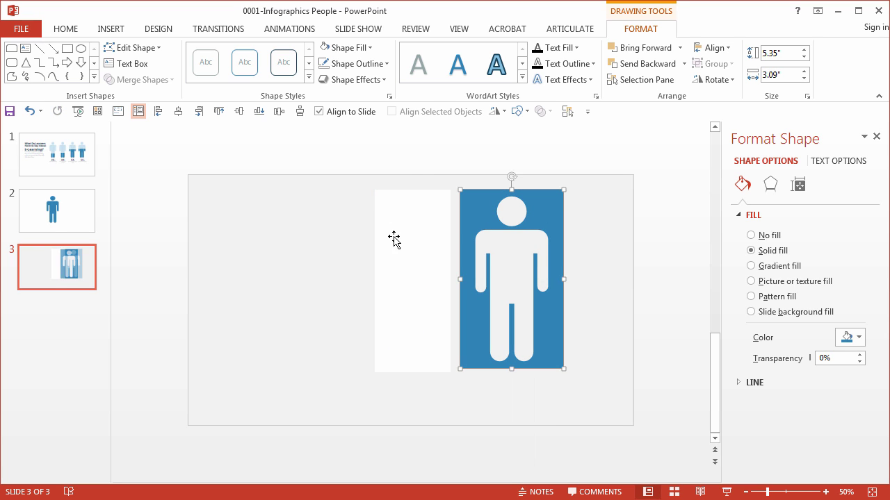
{"action": "left_click", "coordinate": [395, 238]}
{"action": "left_click", "coordinate": [371, 48]}
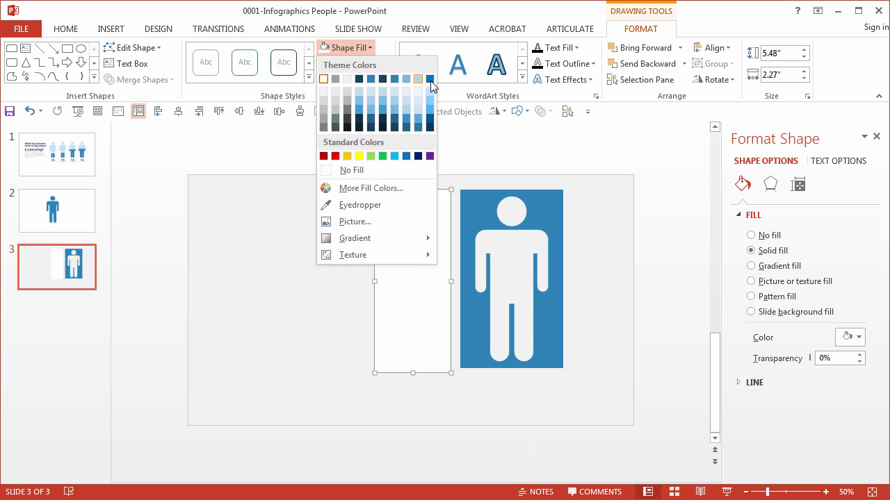
{"action": "left_click", "coordinate": [406, 79]}
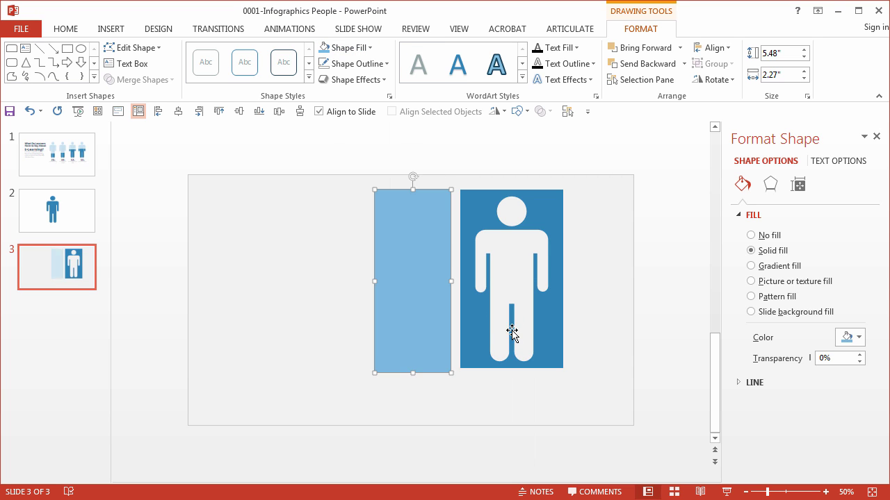
{"action": "left_click_drag", "start_coordinate": [513, 336], "coordinate": [477, 281]}
{"action": "left_click", "coordinate": [434, 257]}
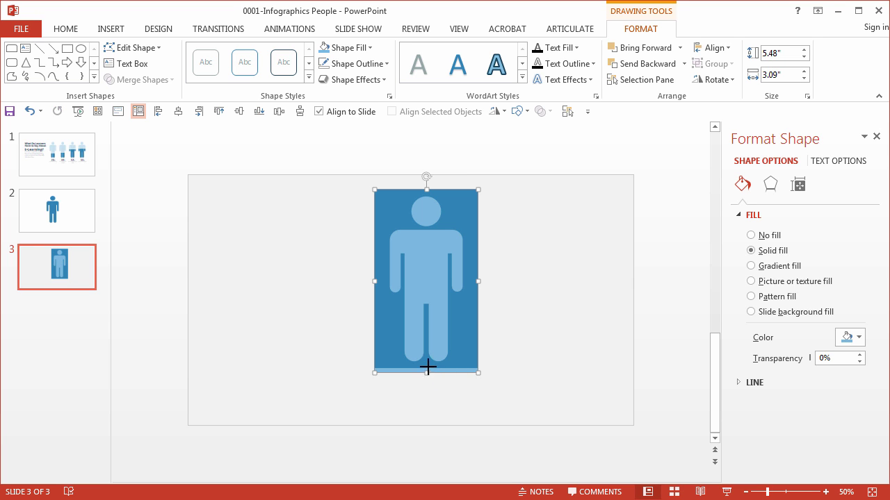
Realign the panel over the light-blue rectangle and give it a lighter theme fill
{"action": "left_click_drag", "start_coordinate": [428, 368], "coordinate": [428, 364]}
{"action": "left_click", "coordinate": [474, 227]}
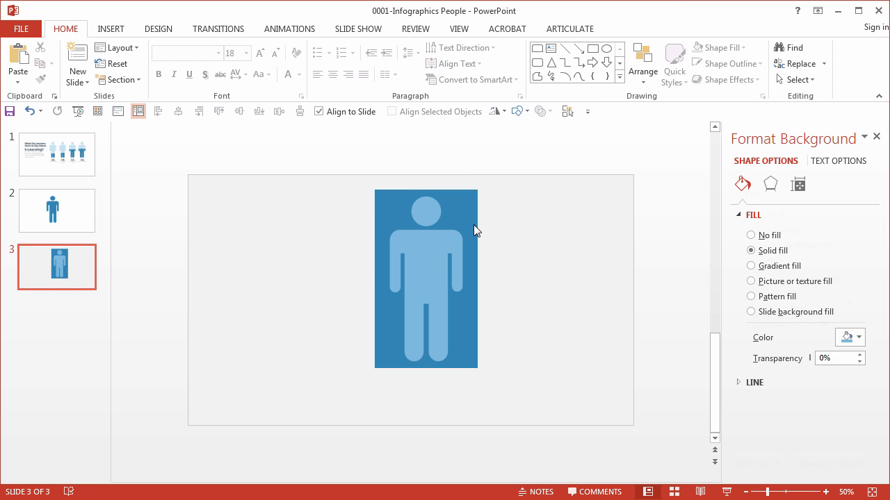
{"action": "left_click", "coordinate": [430, 214]}
{"action": "key", "text": "Right"}
{"action": "key", "text": "Right"}
{"action": "key", "text": "Right"}
{"action": "key", "text": "Right"}
{"action": "key", "text": "Right"}
{"action": "key", "text": "Right"}
{"action": "key", "text": "Right"}
{"action": "key", "text": "Right"}
{"action": "key", "text": "Right"}
{"action": "key", "text": "Right"}
{"action": "key", "text": "Right"}
{"action": "key", "text": "Right"}
{"action": "key", "text": "Right"}
{"action": "key", "text": "Right"}
{"action": "key", "text": "Right"}
{"action": "key", "text": "Right"}
{"action": "key", "text": "Right"}
{"action": "key", "text": "Right"}
{"action": "key", "text": "Right"}
{"action": "key", "text": "Right"}
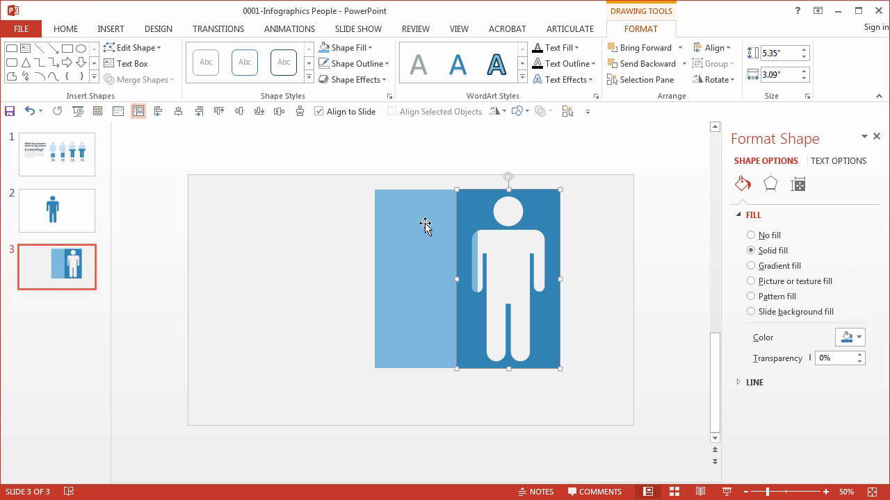
{"action": "left_click_drag", "start_coordinate": [489, 212], "coordinate": [407, 211]}
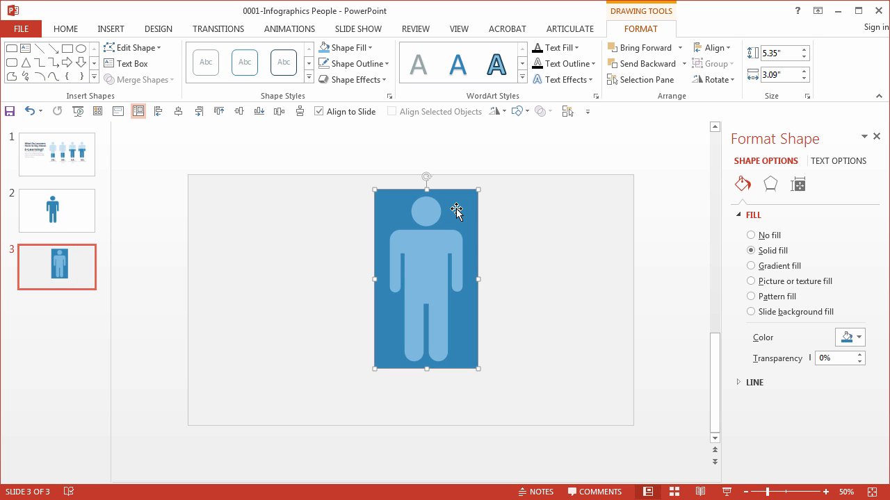
{"action": "left_click", "coordinate": [374, 49]}
{"action": "left_click", "coordinate": [464, 217]}
{"action": "left_click_drag", "start_coordinate": [466, 219], "coordinate": [397, 191]}
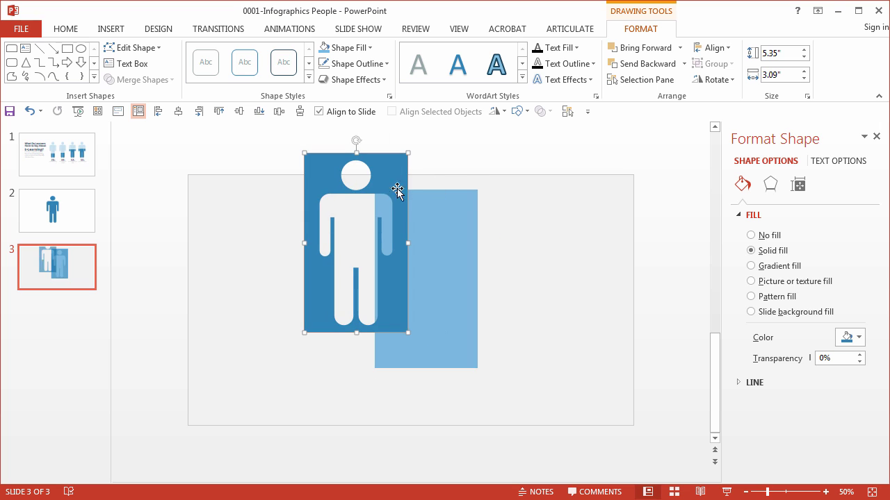
{"action": "left_click", "coordinate": [372, 49]}
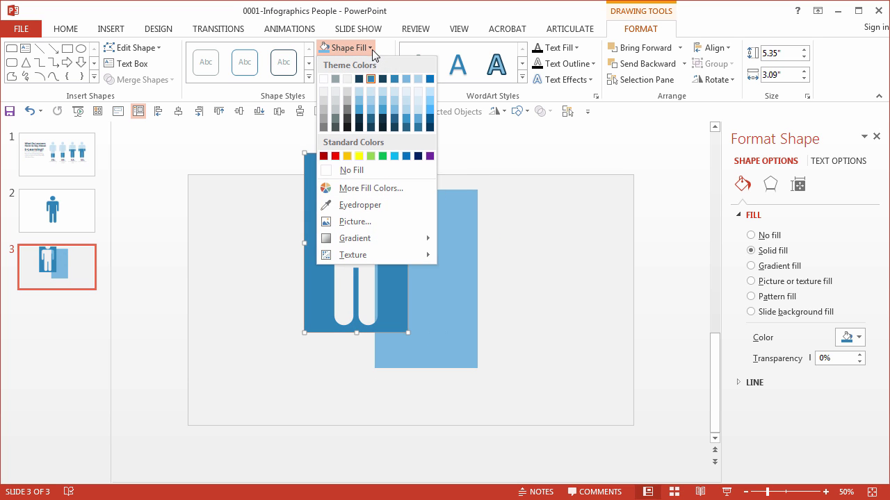
{"action": "left_click", "coordinate": [344, 80]}
{"action": "left_click_drag", "start_coordinate": [421, 193], "coordinate": [459, 229]}
{"action": "left_click", "coordinate": [563, 241]}
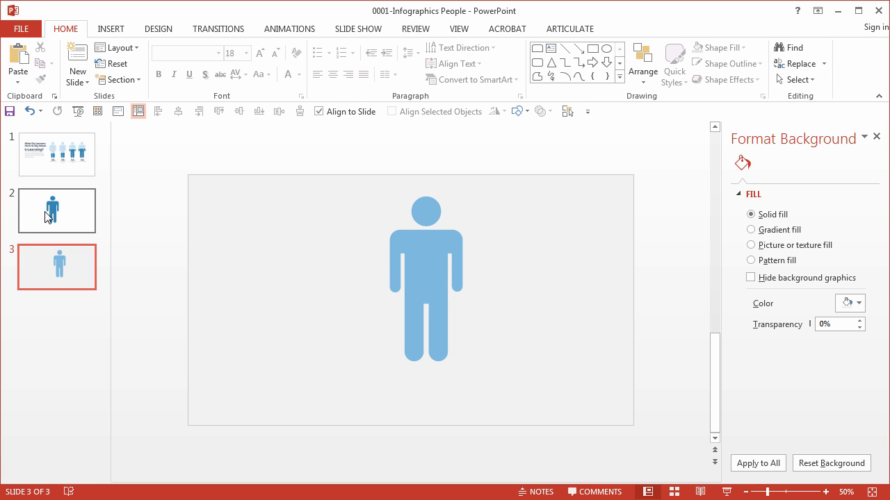
Recolour the slide 3 figure darker blue and lift the mask up off the rectangle
{"action": "left_click", "coordinate": [46, 217]}
{"action": "left_click", "coordinate": [83, 269]}
{"action": "left_click", "coordinate": [431, 264]}
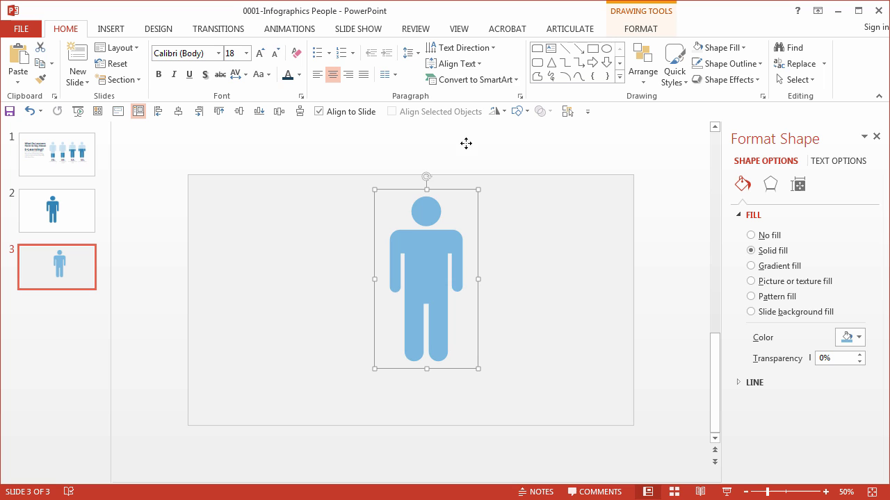
{"action": "left_click", "coordinate": [640, 29]}
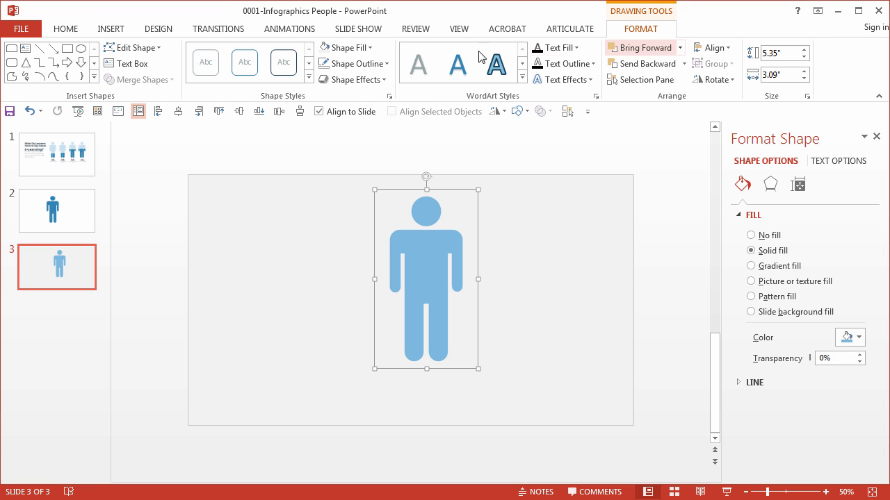
{"action": "left_click", "coordinate": [371, 49]}
{"action": "left_click", "coordinate": [394, 78]}
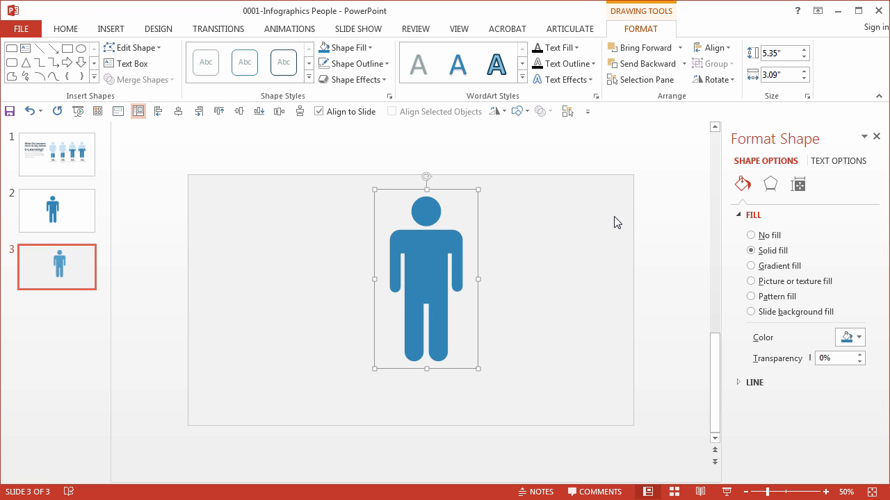
{"action": "left_click_drag", "start_coordinate": [459, 253], "coordinate": [515, 185]}
Move the grey person mask and blue bar together down and to the left
{"action": "left_click", "coordinate": [382, 208]}
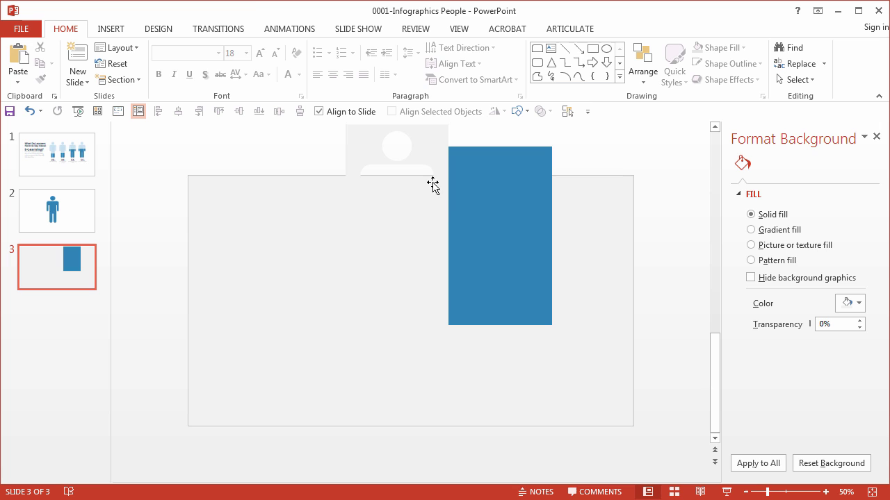
{"action": "left_click", "coordinate": [419, 156]}
{"action": "mouse_move", "coordinate": [449, 156]}
{"action": "left_mouse_down"}
{"action": "mouse_move", "coordinate": [425, 154]}
{"action": "mouse_move", "coordinate": [447, 153]}
{"action": "left_mouse_up"}
{"action": "left_click", "coordinate": [549, 157], "text": "shift"}
{"action": "left_click_drag", "start_coordinate": [549, 157], "coordinate": [510, 207]}
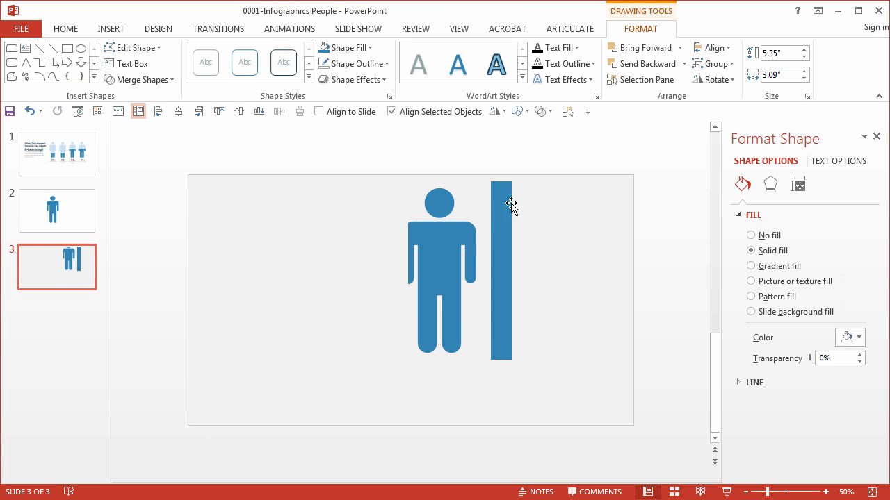
Draw a light-blue rectangle over the figure's lower body
{"action": "left_click", "coordinate": [110, 28]}
{"action": "left_click", "coordinate": [240, 89]}
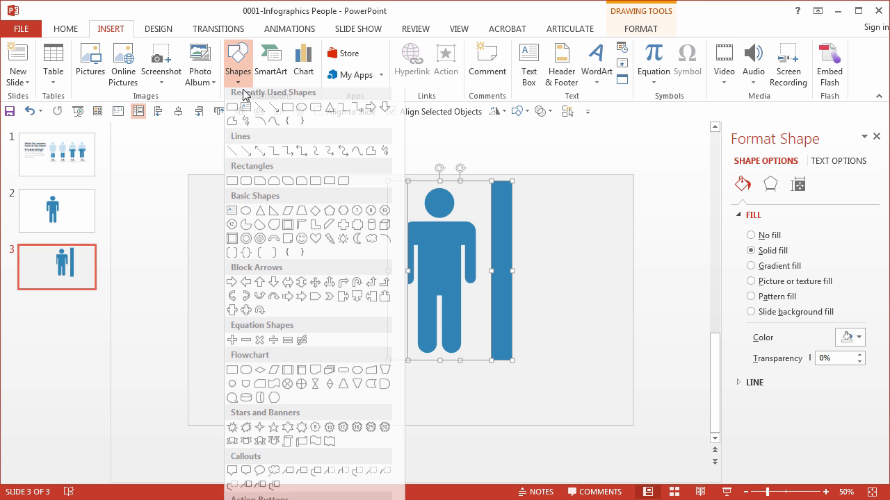
{"action": "left_click", "coordinate": [287, 108]}
{"action": "left_click_drag", "start_coordinate": [510, 249], "coordinate": [426, 348]}
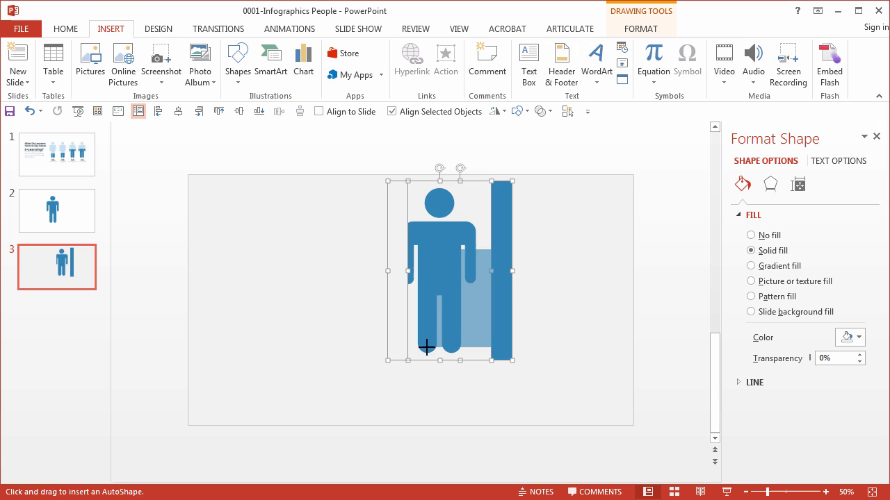
{"action": "left_click", "coordinate": [369, 47]}
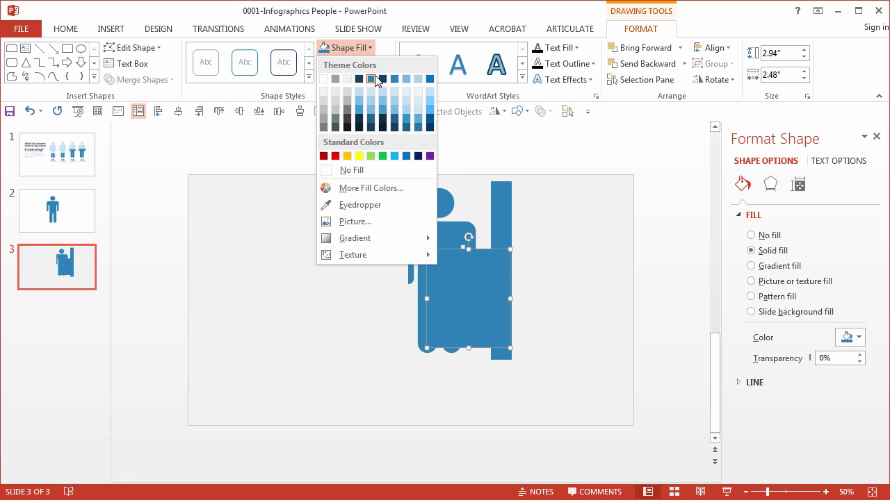
{"action": "left_click", "coordinate": [408, 84]}
Change the mask's stacking order and send the light-blue rectangle behind the figure
{"action": "left_click", "coordinate": [431, 195]}
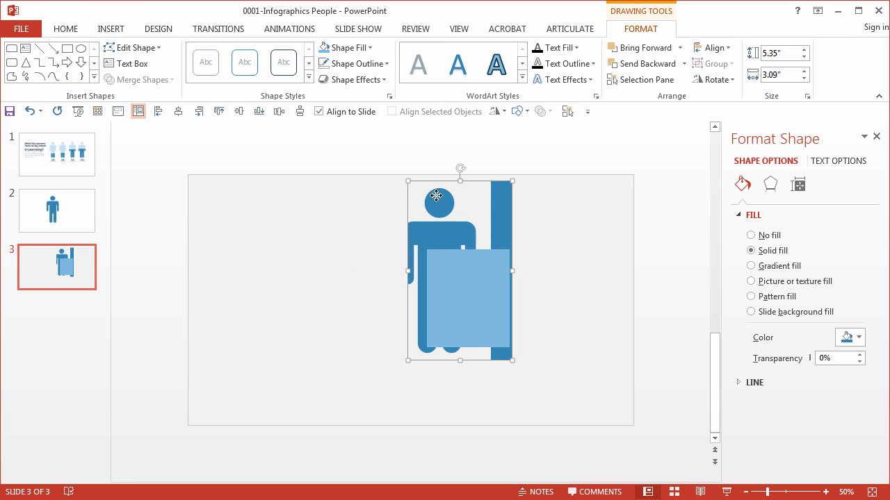
{"action": "right_click", "coordinate": [436, 196]}
{"action": "left_click", "coordinate": [523, 335]}
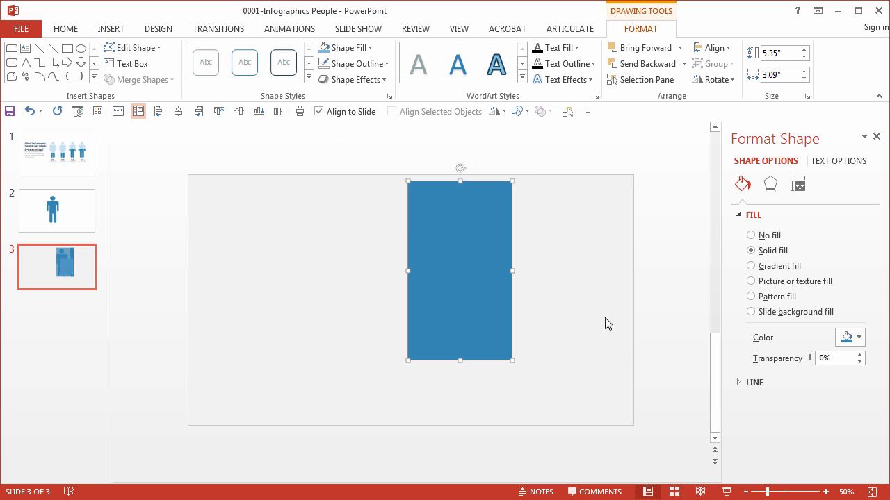
{"action": "left_click", "coordinate": [581, 219]}
{"action": "left_click", "coordinate": [478, 207]}
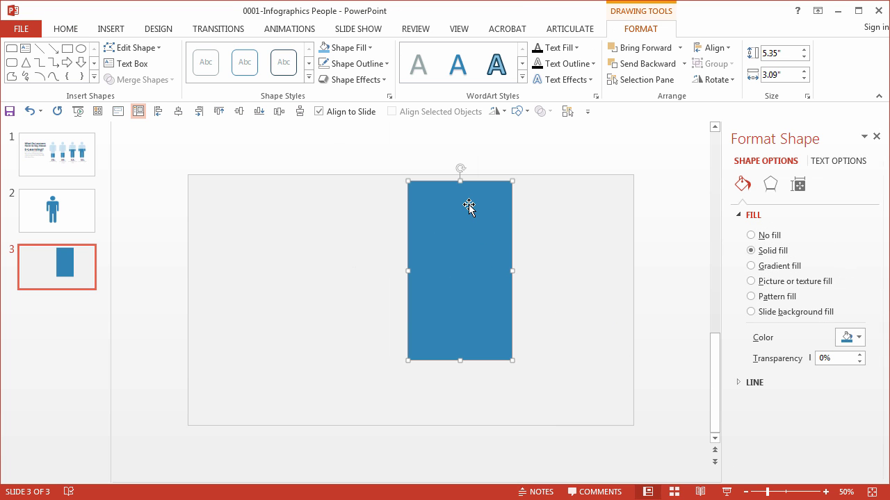
{"action": "right_click", "coordinate": [469, 203]}
{"action": "left_click", "coordinate": [502, 353]}
Move the blue bar beside the figure and bring the mask to the front over the rectangle
{"action": "left_click", "coordinate": [615, 314]}
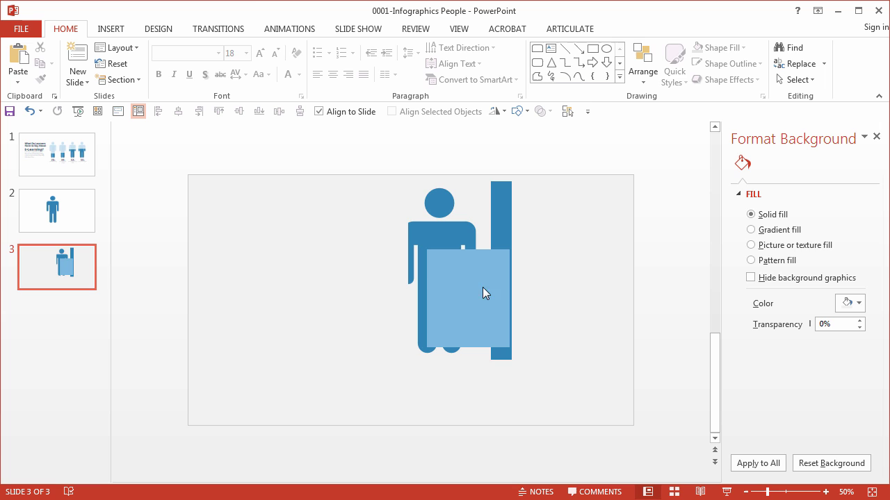
{"action": "left_click", "coordinate": [499, 330]}
{"action": "left_click_drag", "start_coordinate": [498, 330], "coordinate": [482, 215]}
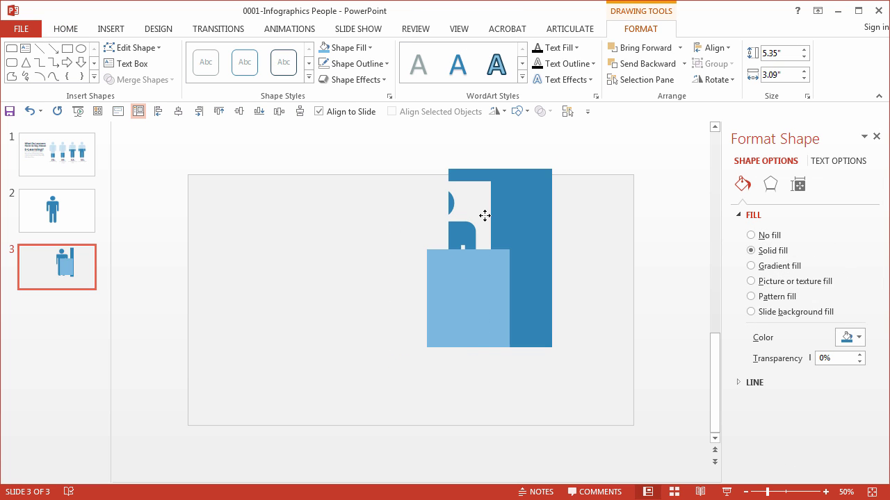
{"action": "left_click", "coordinate": [477, 192]}
{"action": "right_click", "coordinate": [478, 194]}
{"action": "left_click", "coordinate": [526, 322]}
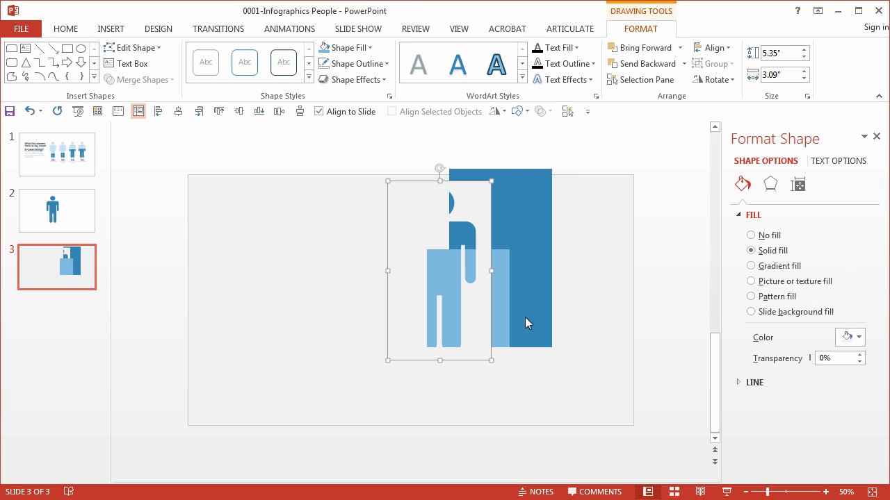
{"action": "left_click_drag", "start_coordinate": [473, 224], "coordinate": [534, 196]}
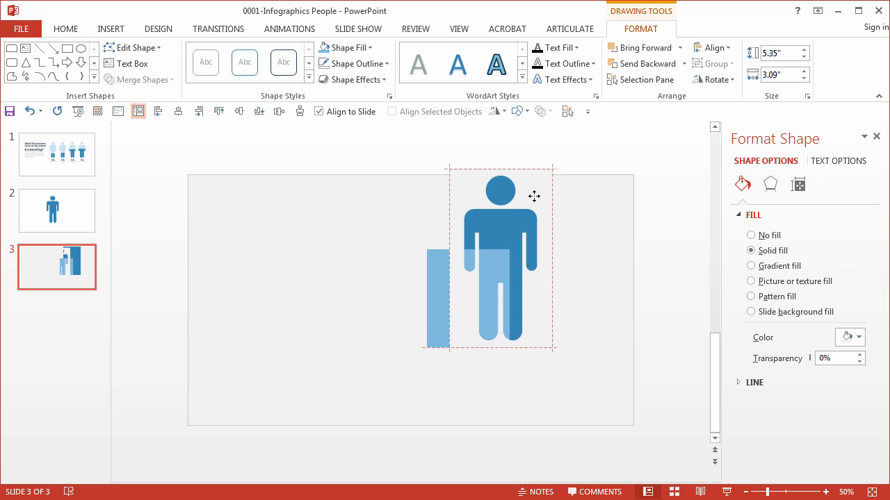
Shorten the light-blue rectangle from the top behind the figure, then move the whole figure down
{"action": "left_click_drag", "start_coordinate": [437, 292], "coordinate": [459, 303]}
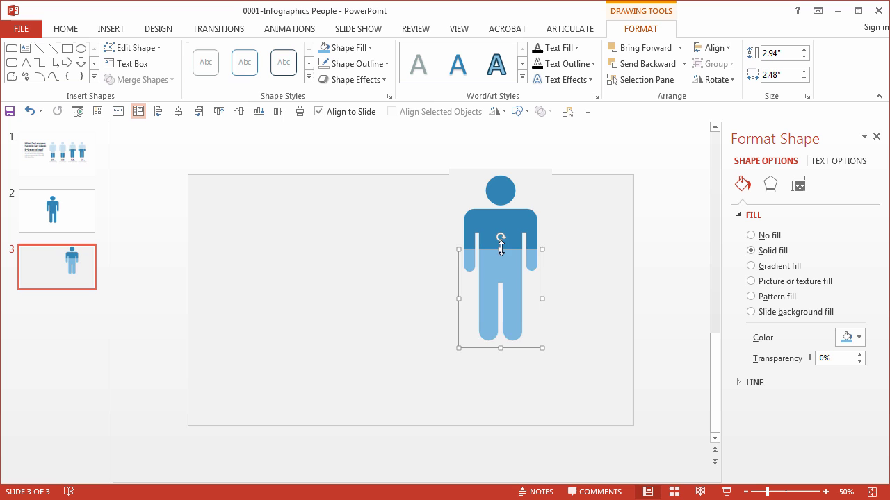
{"action": "left_click_drag", "start_coordinate": [501, 249], "coordinate": [497, 279]}
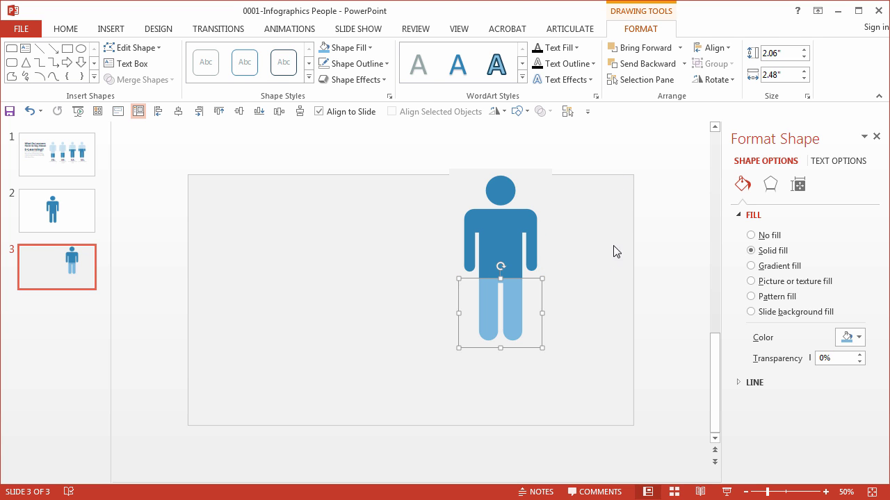
{"action": "left_click", "coordinate": [609, 163]}
{"action": "left_click_drag", "start_coordinate": [609, 163], "coordinate": [386, 413]}
{"action": "left_click_drag", "start_coordinate": [503, 236], "coordinate": [502, 264]}
Duplicate the whole person figure to the left
{"action": "left_click", "coordinate": [692, 325]}
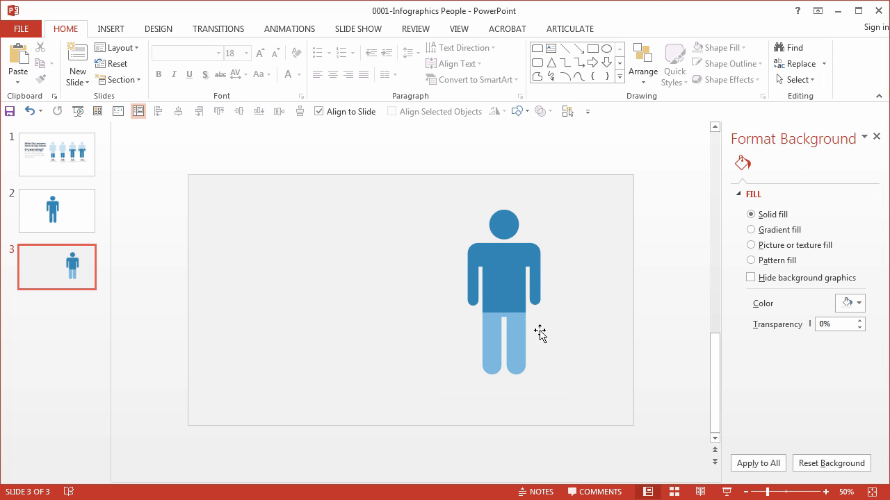
{"action": "left_click_drag", "start_coordinate": [417, 162], "coordinate": [589, 417]}
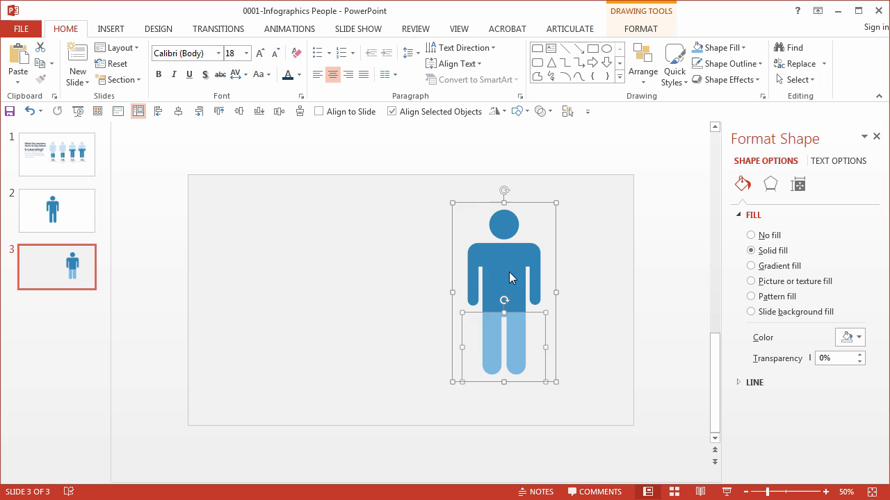
{"action": "left_click_drag", "start_coordinate": [508, 271], "coordinate": [415, 273]}
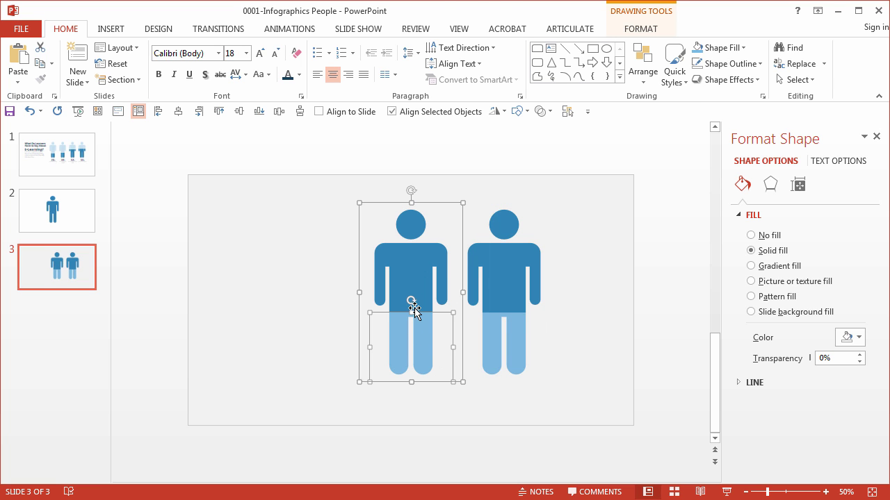
{"action": "key", "text": "Escape"}
Lower the right figure's light-blue band so it covers only the lower legs
{"action": "left_click", "coordinate": [507, 309]}
{"action": "left_click", "coordinate": [505, 317]}
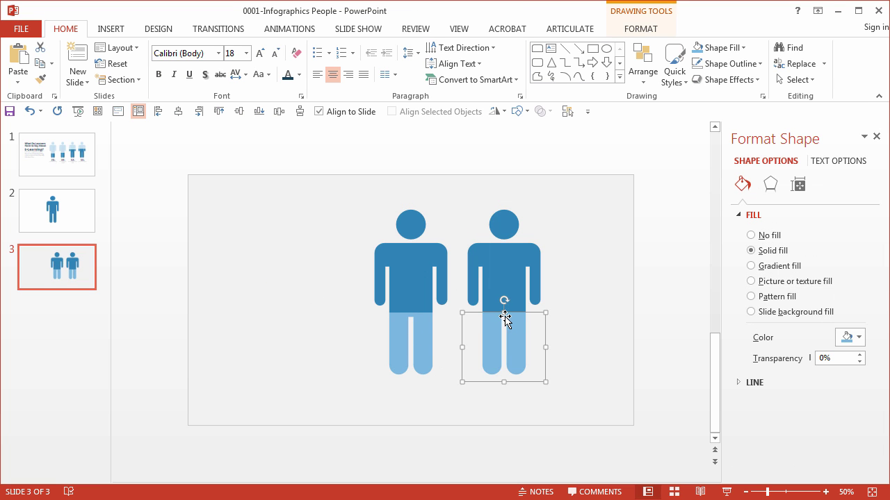
{"action": "left_click_drag", "start_coordinate": [505, 315], "coordinate": [506, 273]}
{"action": "left_click", "coordinate": [609, 275]}
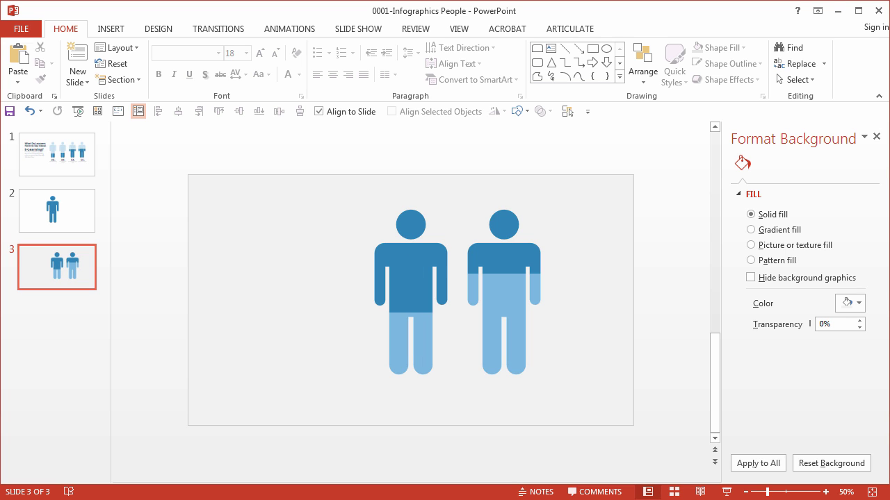
{"action": "left_click", "coordinate": [470, 297]}
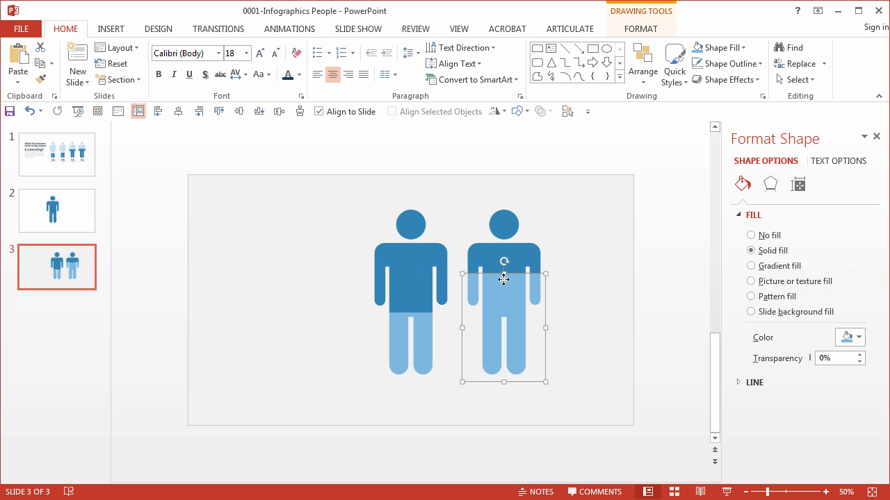
{"action": "left_click_drag", "start_coordinate": [505, 274], "coordinate": [512, 344]}
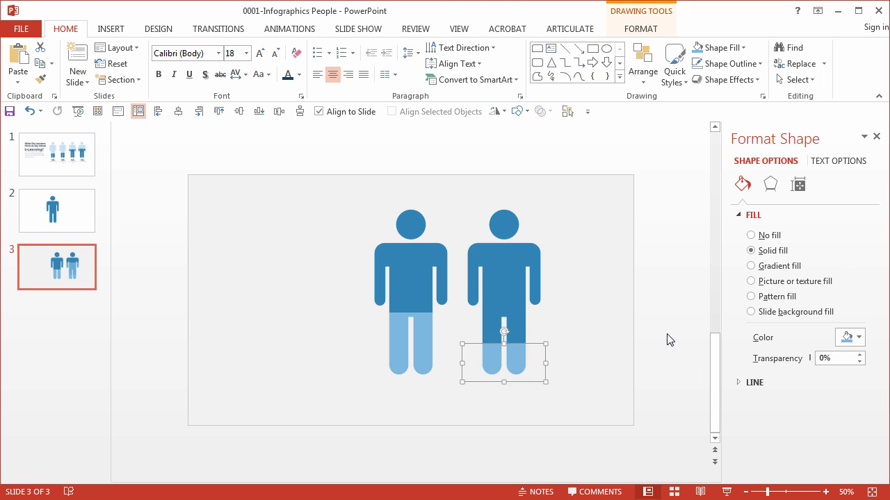
{"action": "left_click", "coordinate": [666, 337]}
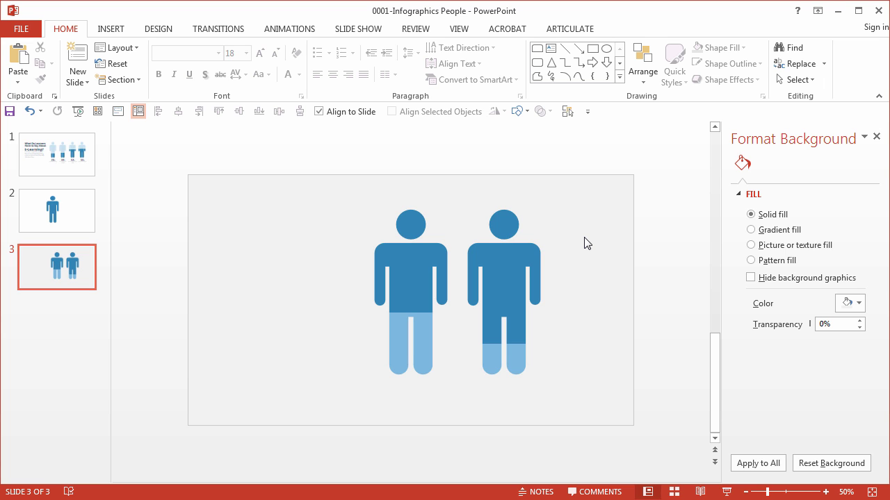
{"action": "left_click", "coordinate": [518, 356]}
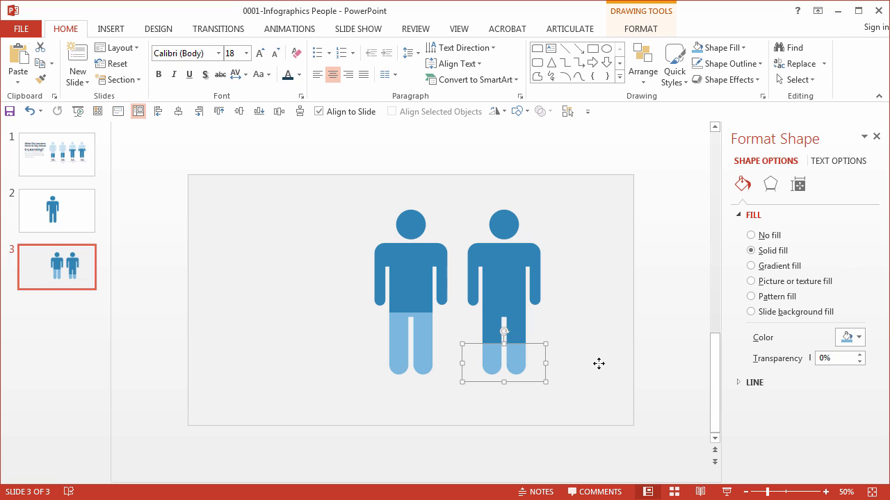